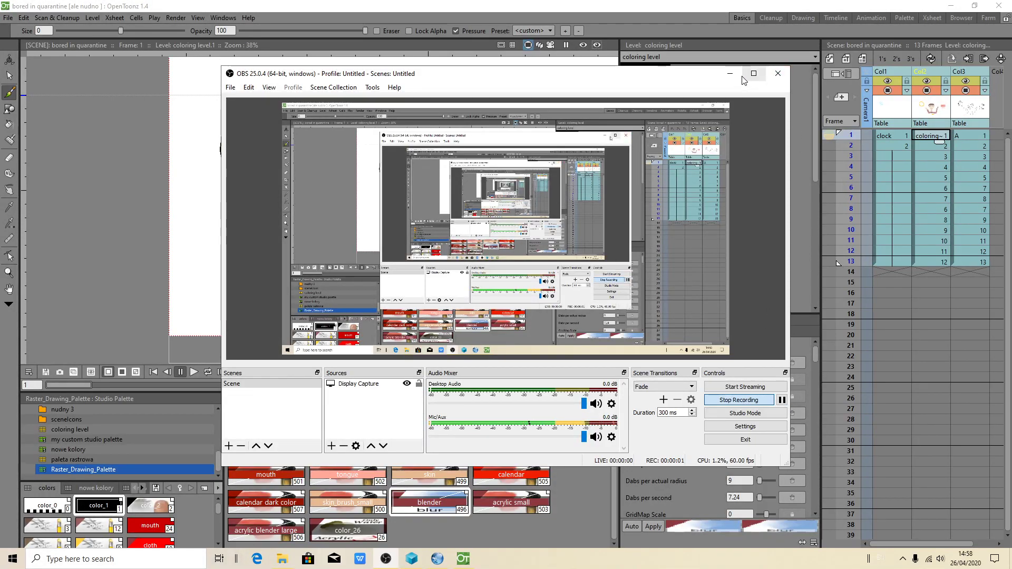
# Move OBS aside and select the empty frame 14 of column A in the quarantine scene
pyautogui.click(729, 74)
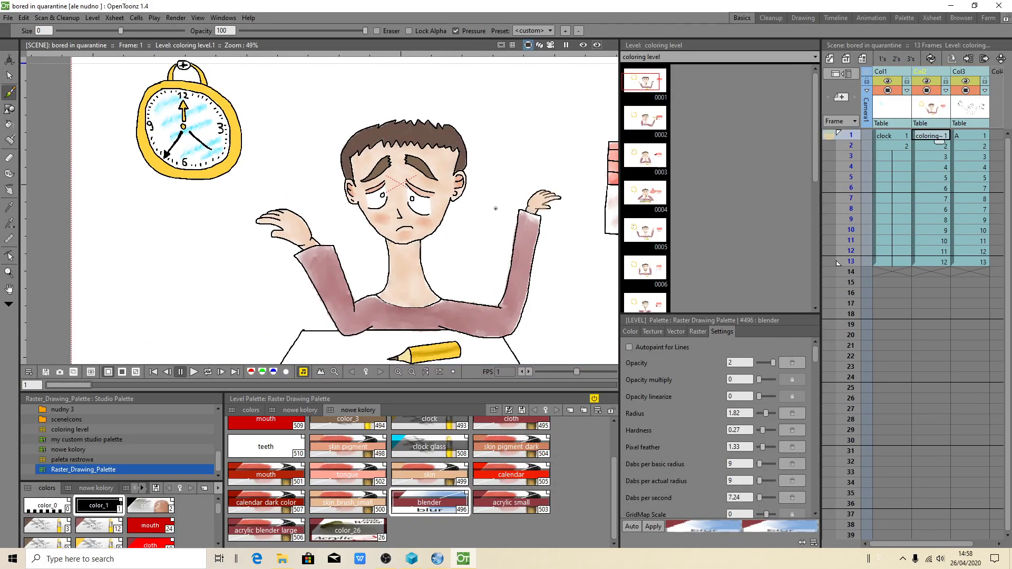
pyautogui.scroll(-2, 496, 208)
pyautogui.click(930, 273)
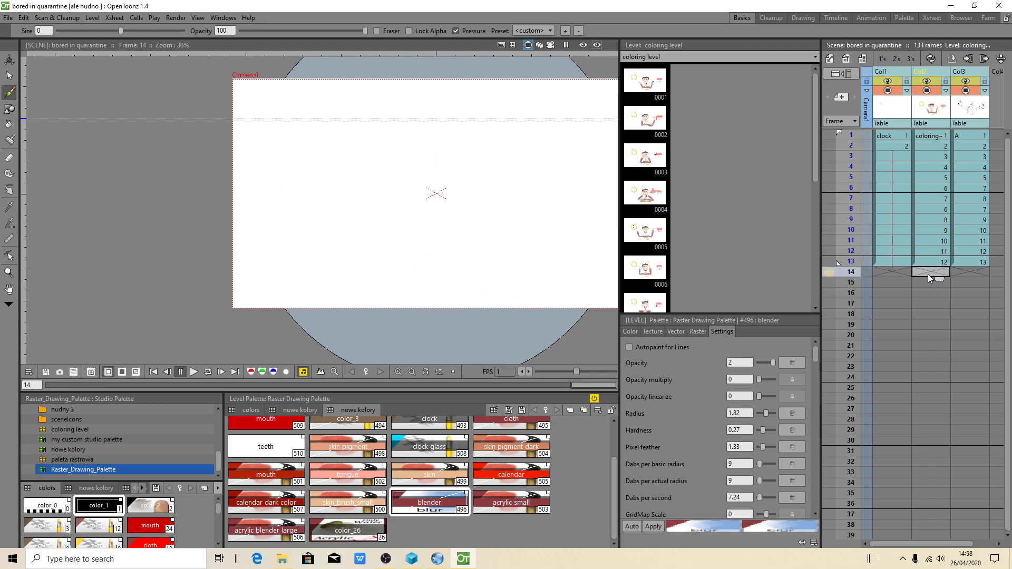
pyautogui.click(971, 274)
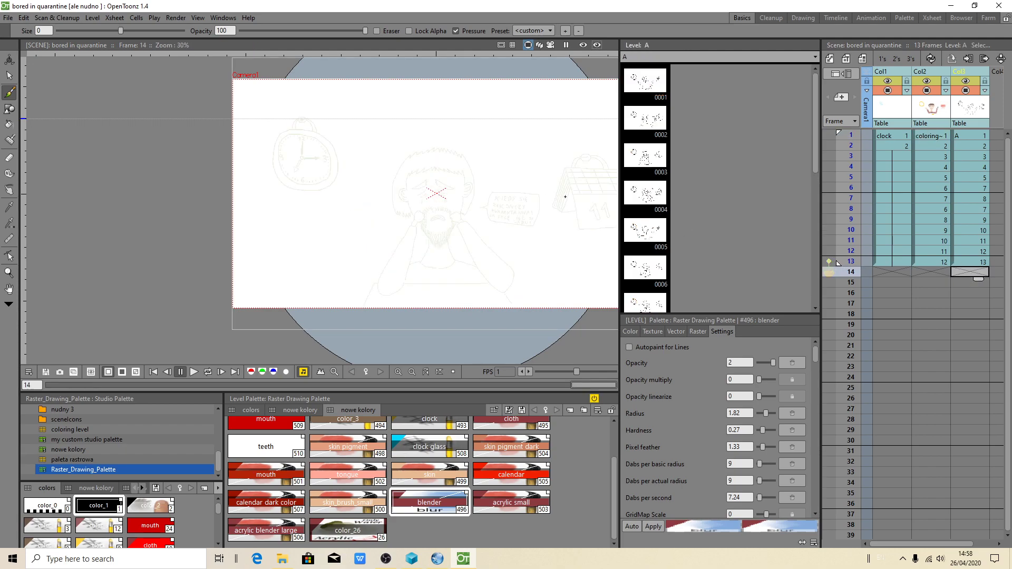
pyautogui.scroll(1, 506, 194)
pyautogui.scroll(1, 506, 194)
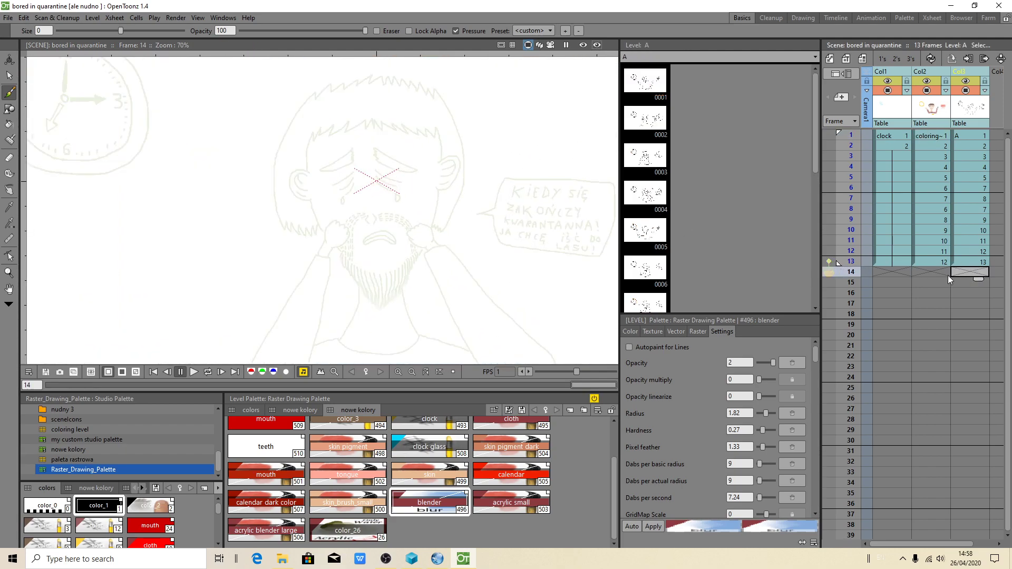
# Switch off frame 13's onion skin and step back to frame 12
pyautogui.click(832, 262)
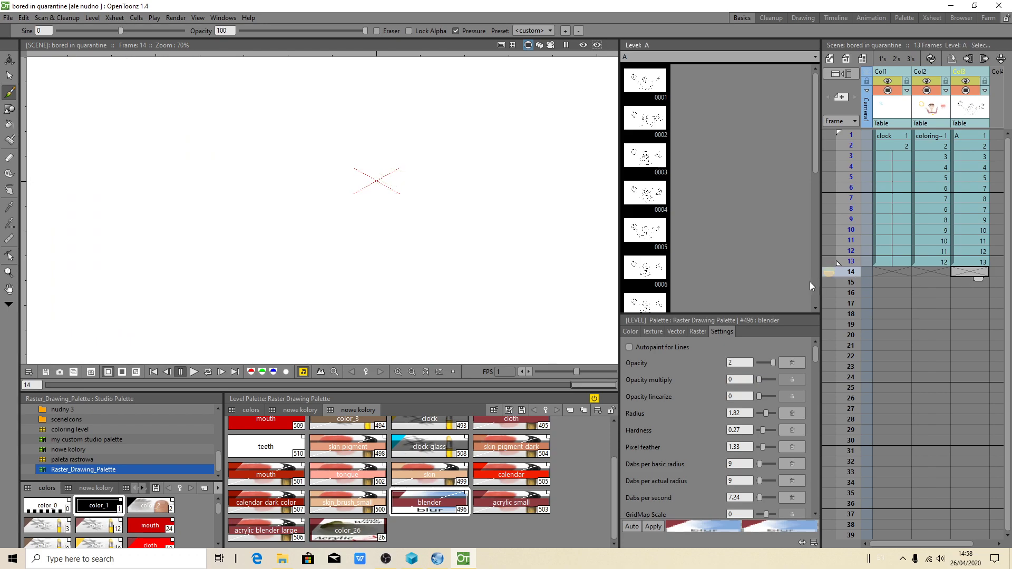
pyautogui.press('Up')
pyautogui.press('Up')
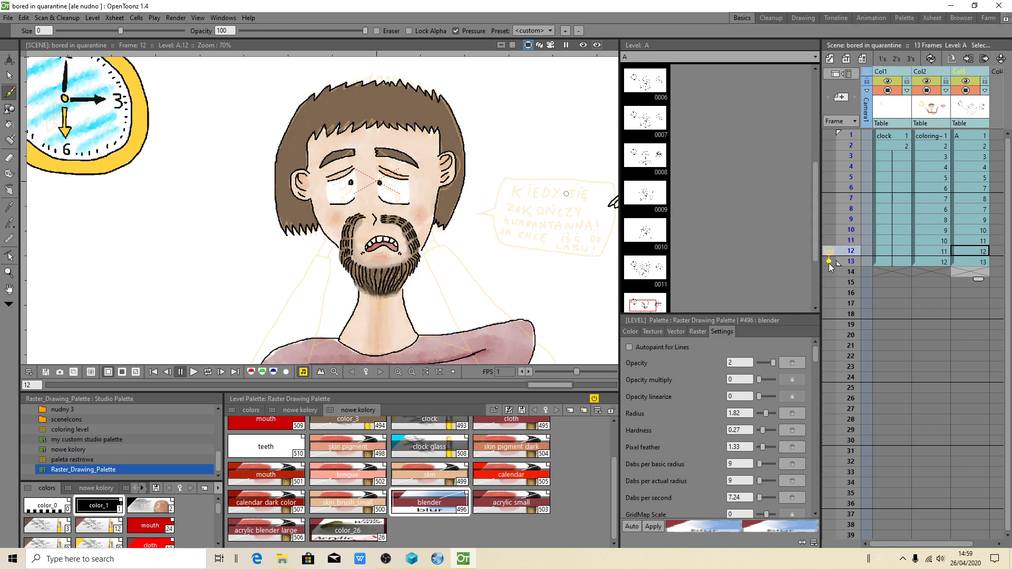
pyautogui.click(831, 262)
pyautogui.click(832, 263)
pyautogui.click(831, 262)
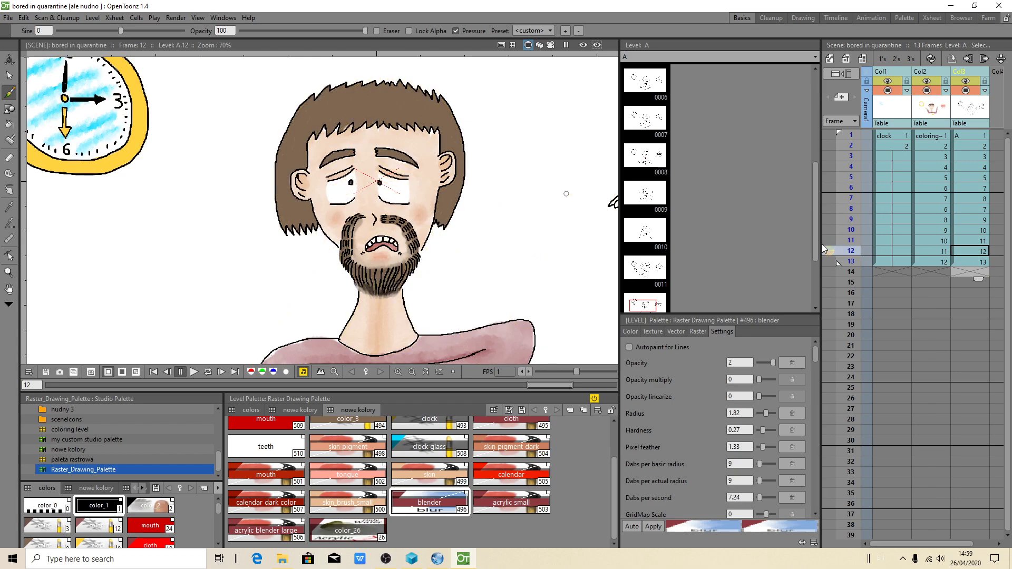
# Try frame 11 as onion skin, then overlay frame 13's speech bubble on frame 12
pyautogui.click(830, 241)
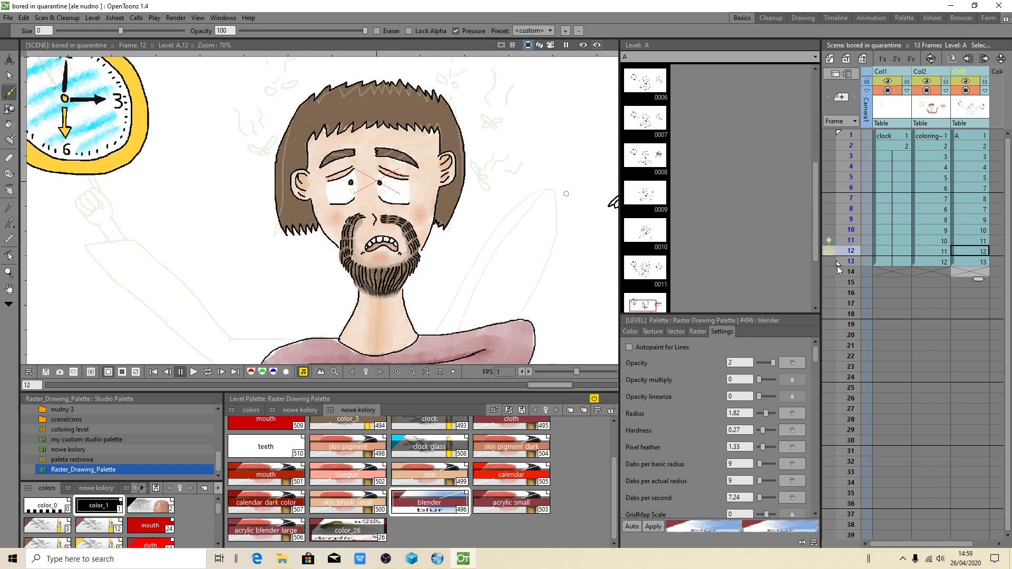
pyautogui.click(830, 242)
pyautogui.click(832, 263)
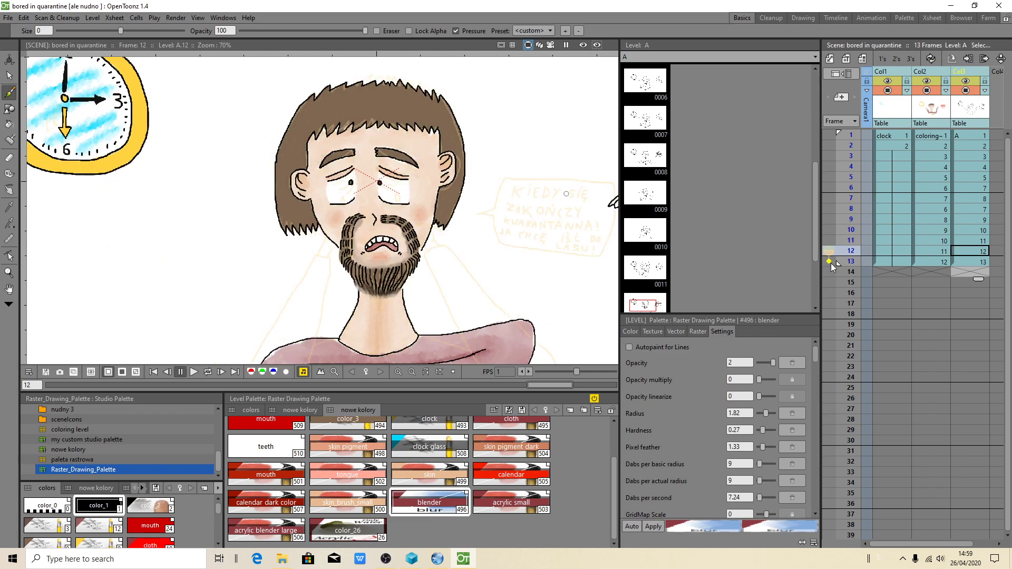
pyautogui.click(835, 263)
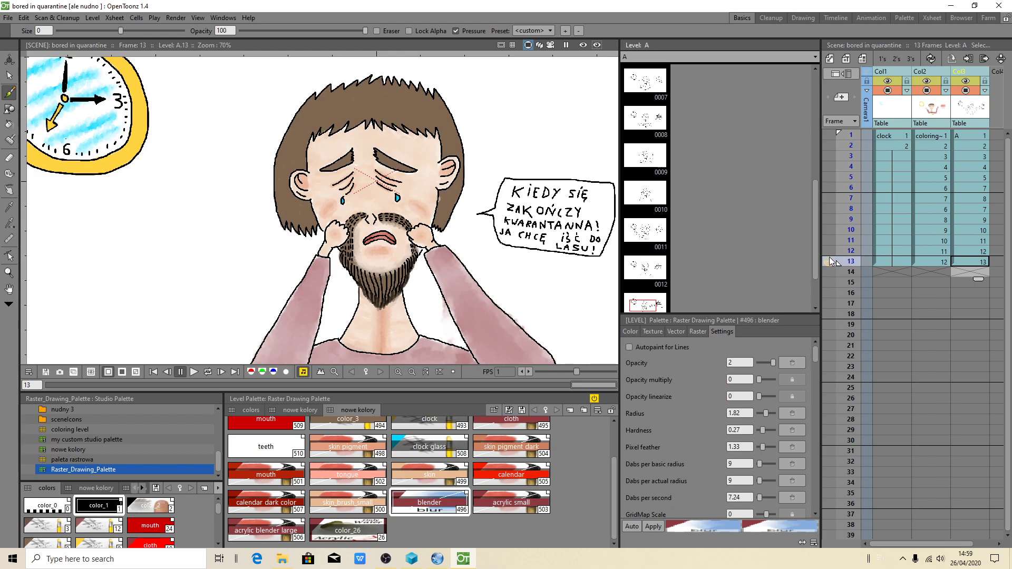
pyautogui.press('Up')
pyautogui.click(830, 262)
pyautogui.scroll(-2, 501, 208)
pyautogui.scroll(2, 475, 198)
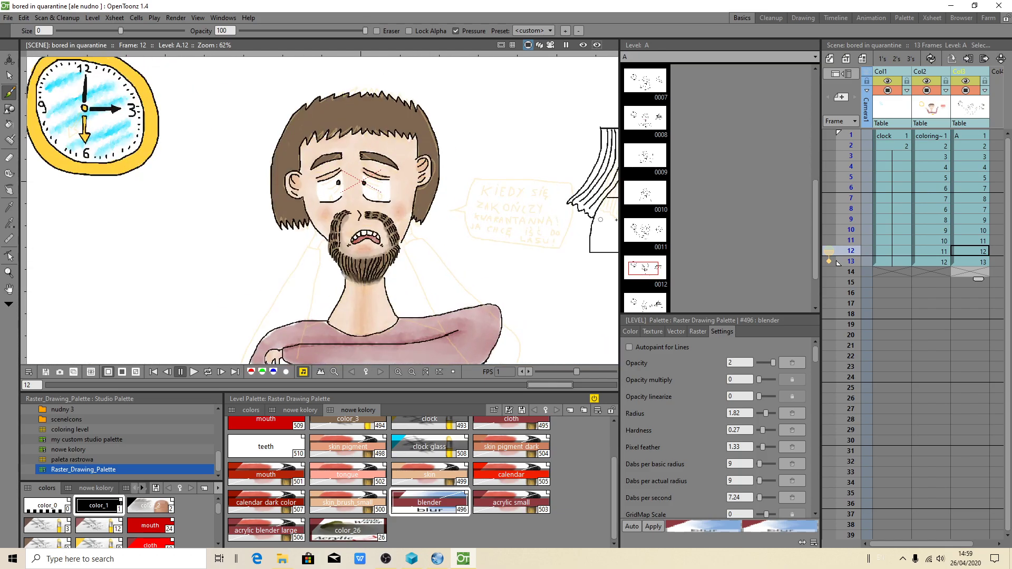
pyautogui.scroll(2, 447, 187)
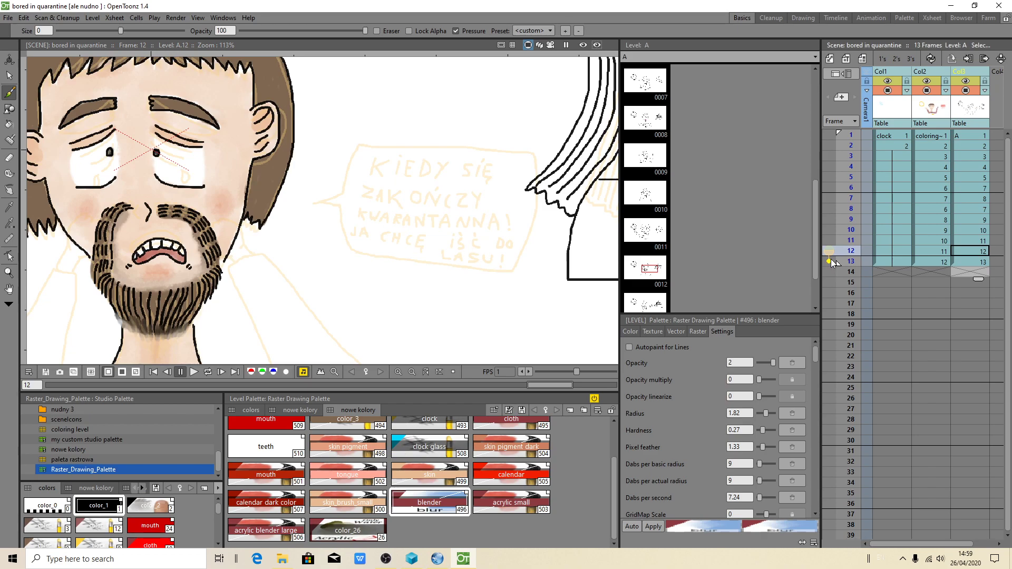
# Swap frame 12's onion skin from frame 13's speech bubble to frame 11
pyautogui.click(832, 262)
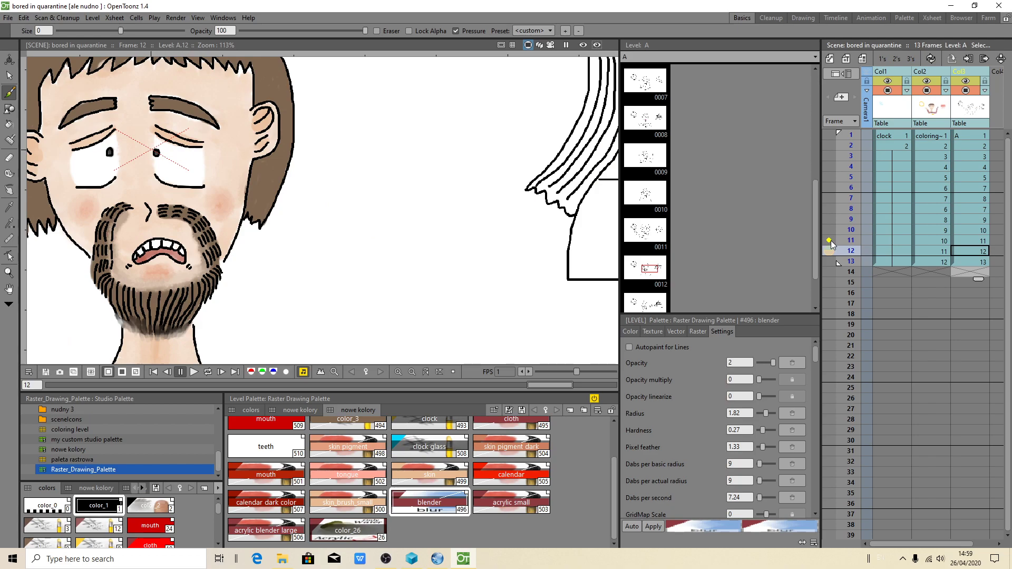
pyautogui.click(831, 243)
pyautogui.click(834, 246)
pyautogui.scroll(-2, 358, 166)
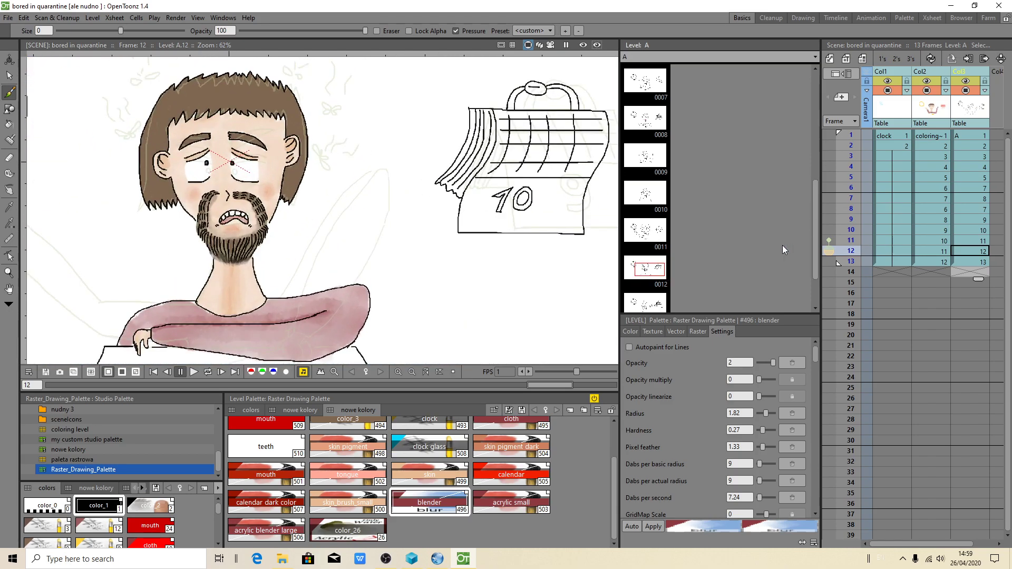
# Rearrange onion-skin markers around frames 10–13, showing frame 12's calendar and dropping frame 13
pyautogui.click(830, 262)
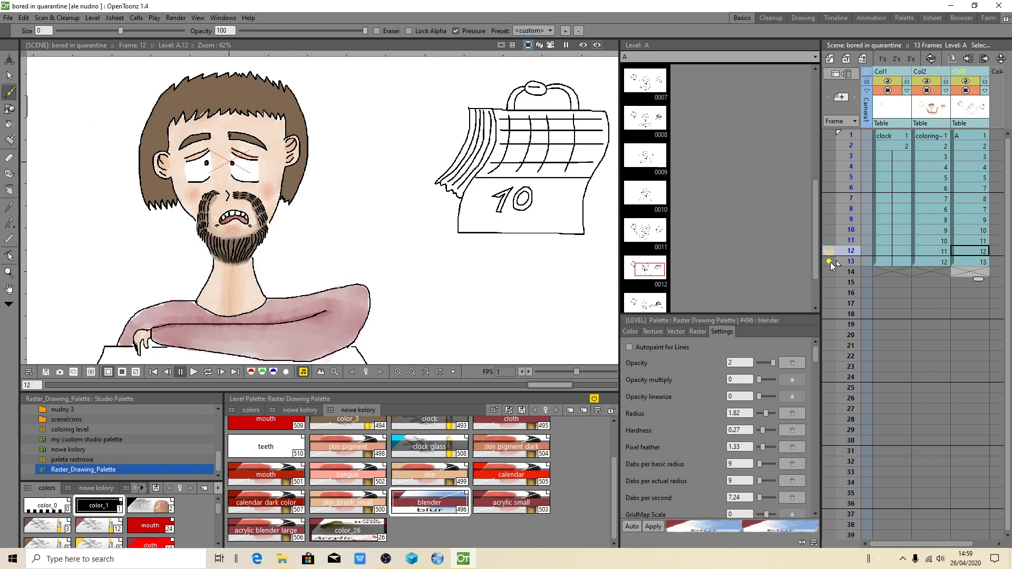
pyautogui.click(831, 262)
pyautogui.click(852, 231)
pyautogui.click(825, 252)
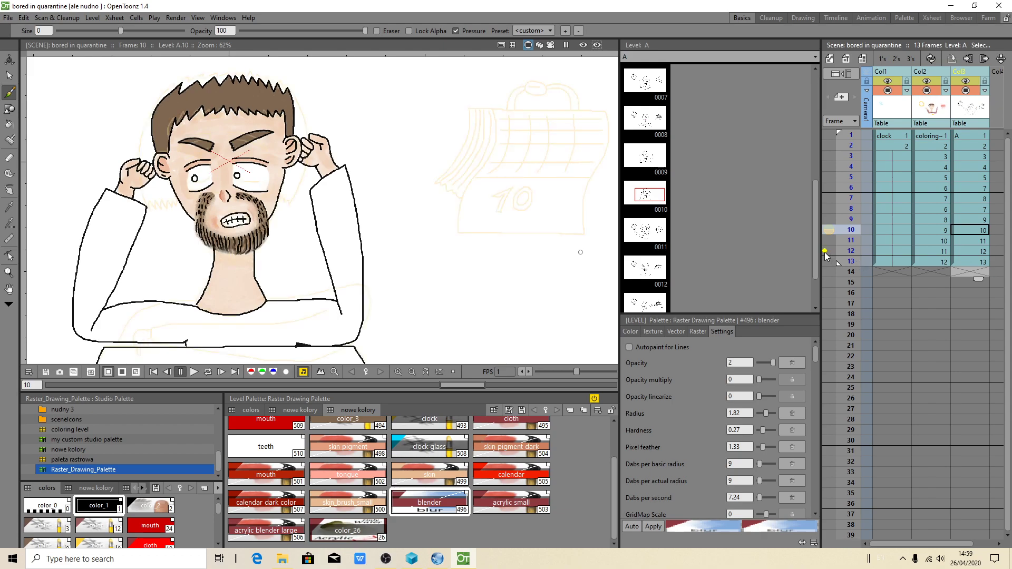
pyautogui.click(827, 262)
# Visit frames 9 and 7, marking frames 10 and 8 as onion skin
pyautogui.click(853, 220)
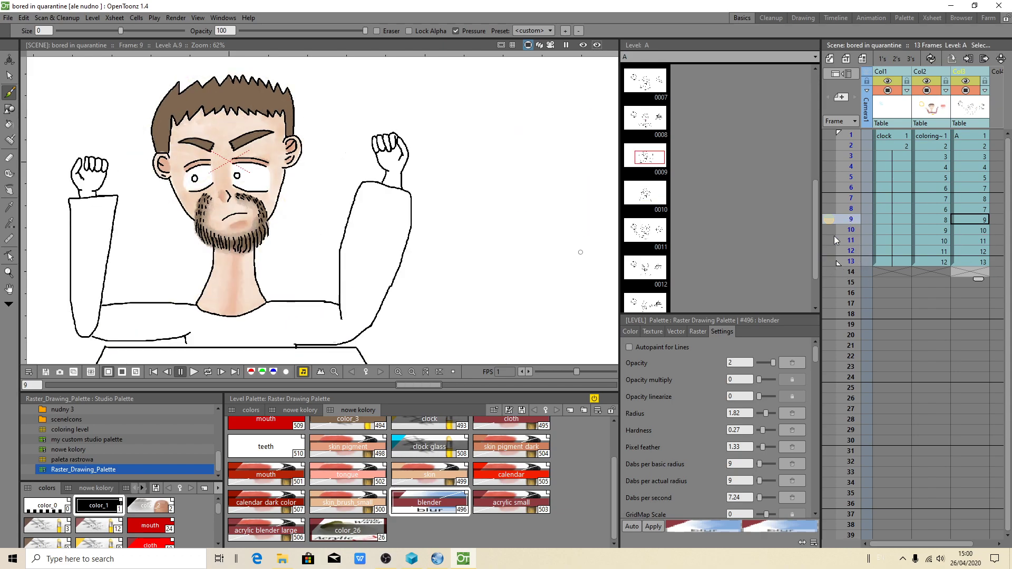
pyautogui.click(825, 230)
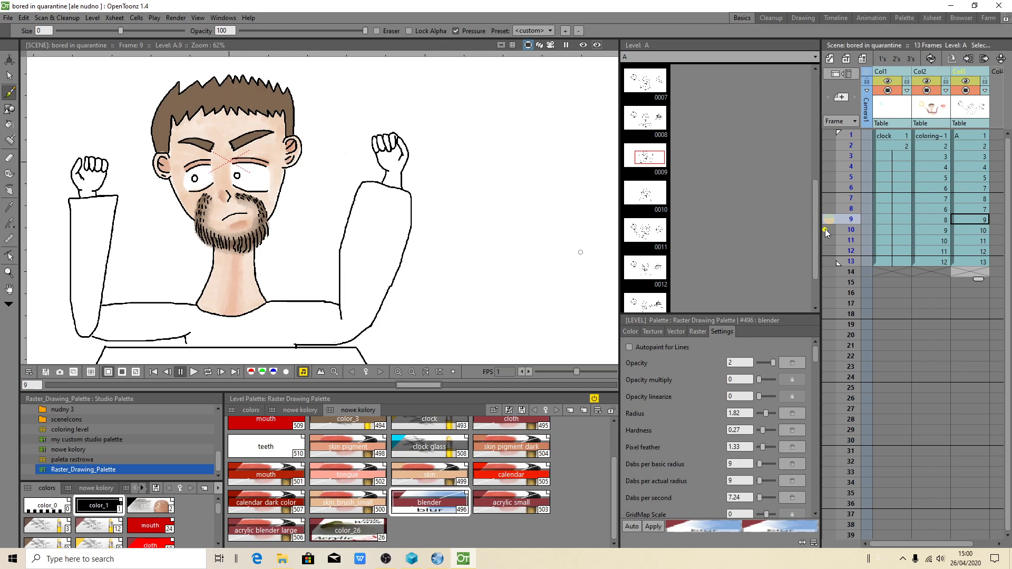
pyautogui.click(852, 208)
pyautogui.click(854, 198)
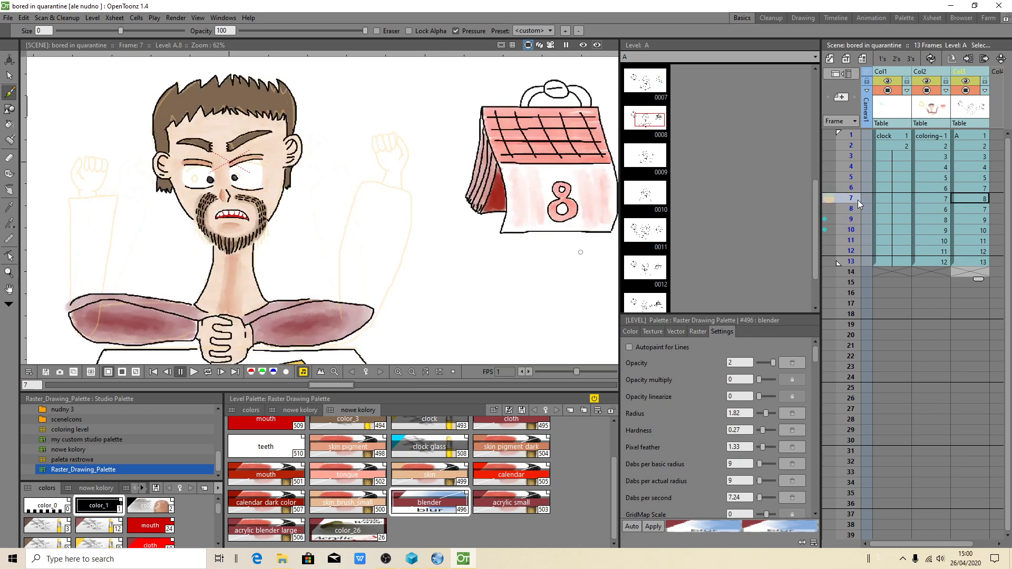
pyautogui.click(825, 208)
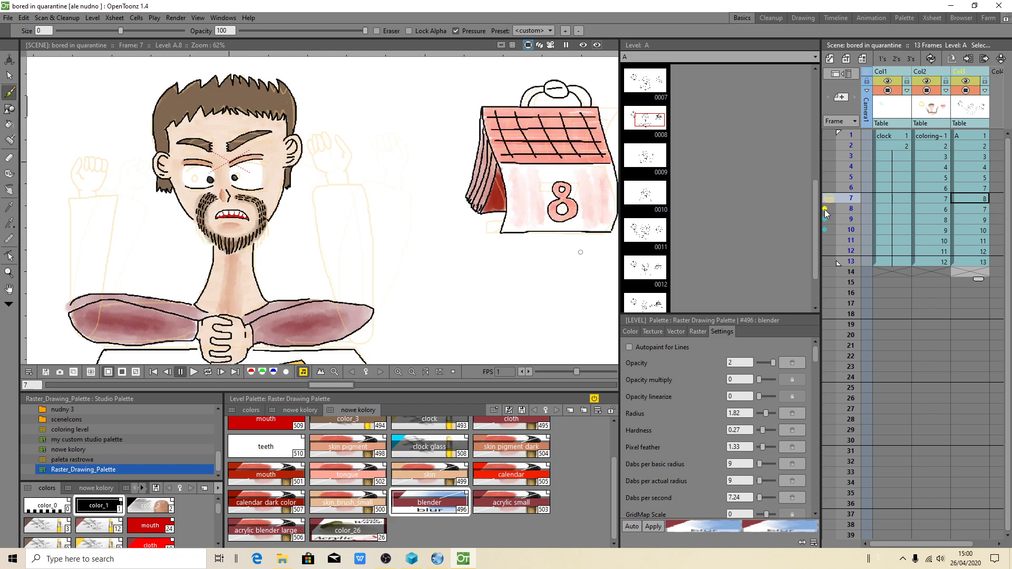
# Return to frame 12 and clear the onion-skin markers at frames 8 and 9
pyautogui.click(851, 188)
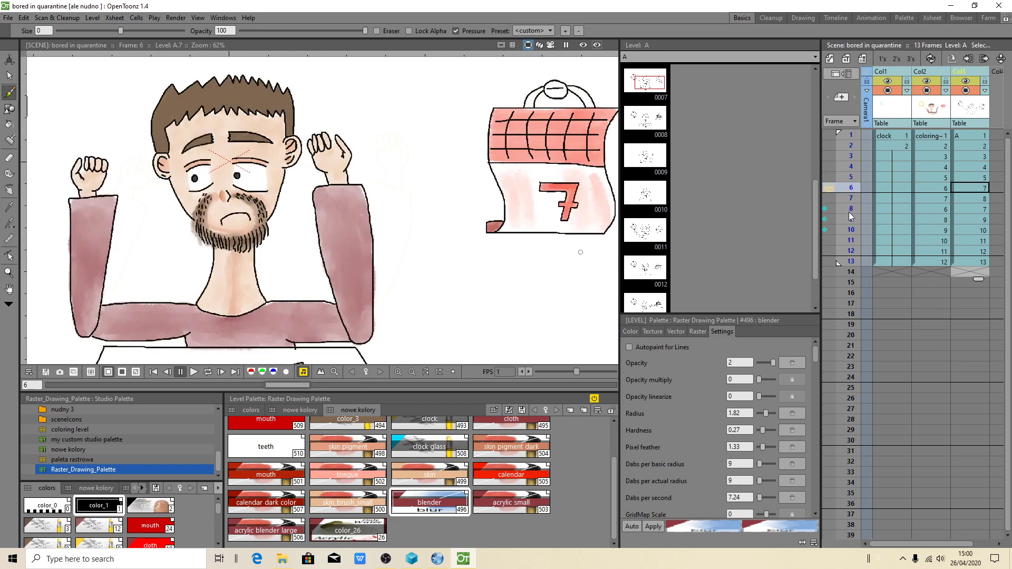
pyautogui.click(851, 219)
pyautogui.click(851, 251)
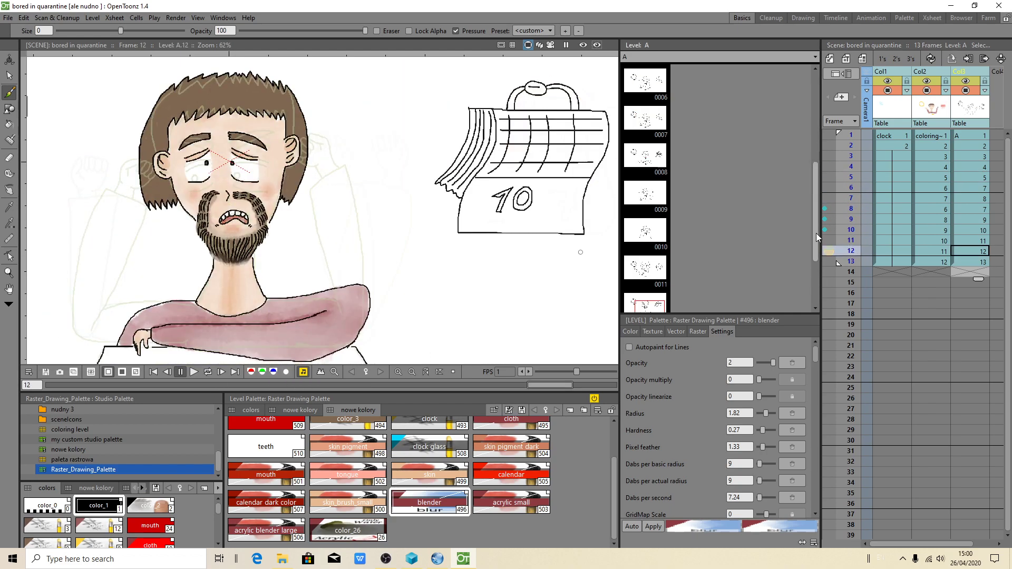
pyautogui.click(825, 221)
pyautogui.click(824, 220)
# Activate onion skin from frame 12's context menu, then scrub through frames 7–11
pyautogui.rightClick(830, 252)
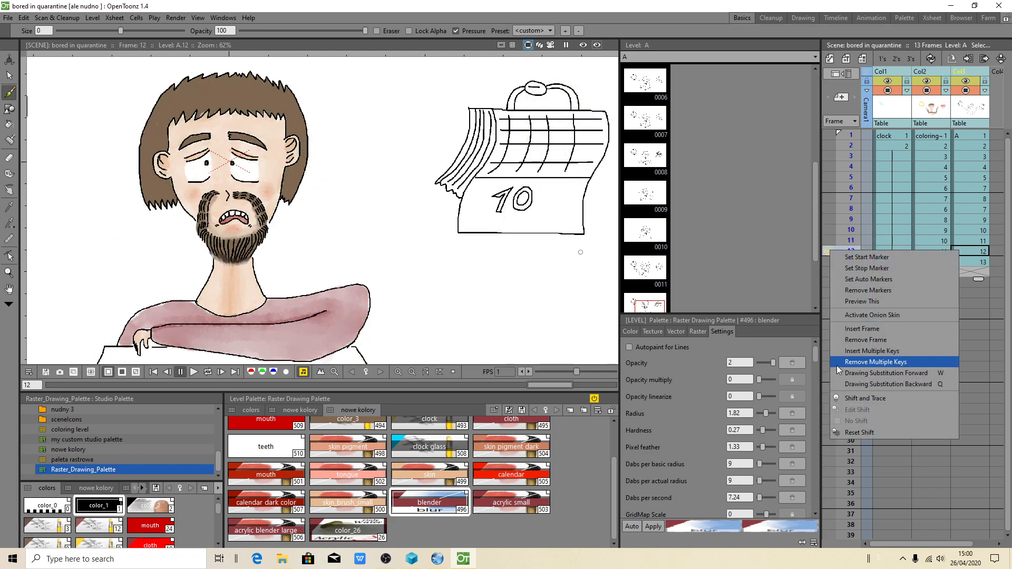
pyautogui.click(827, 254)
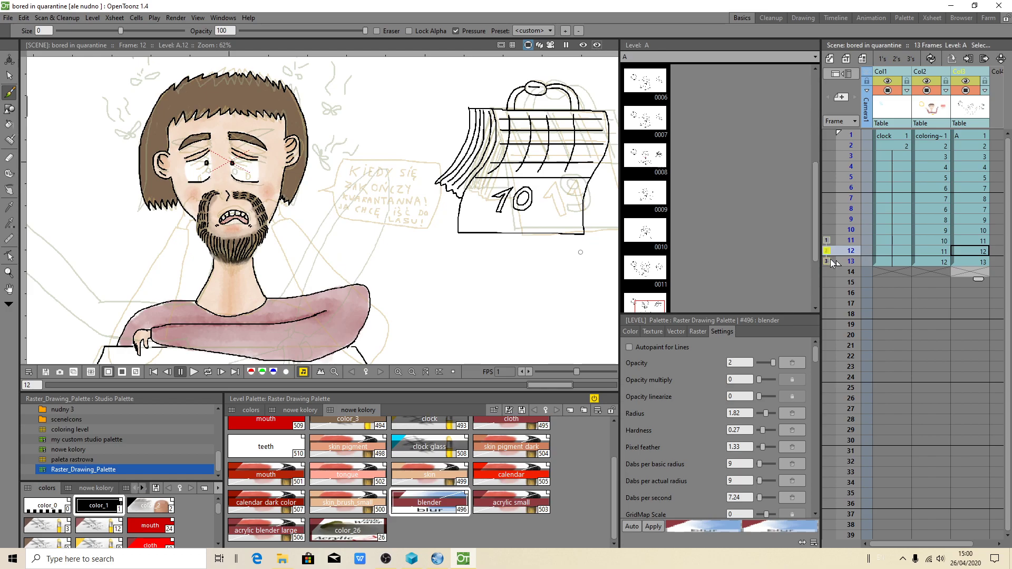
pyautogui.click(827, 252)
pyautogui.click(827, 253)
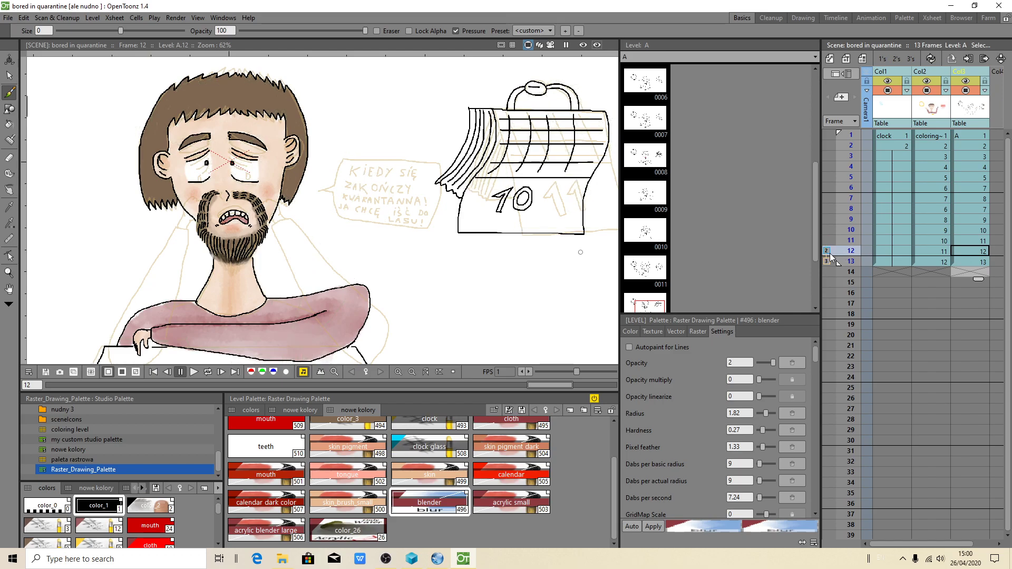
pyautogui.moveTo(840, 241)
pyautogui.mouseDown()
pyautogui.moveTo(846, 229)
pyautogui.moveTo(826, 210)
pyautogui.mouseUp()
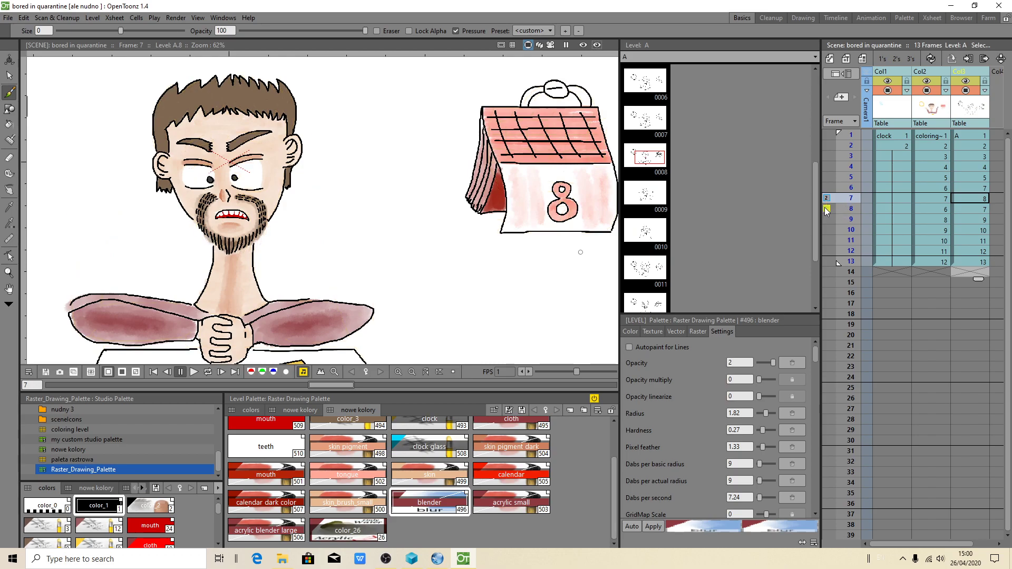
pyautogui.moveTo(827, 210)
pyautogui.mouseDown()
pyautogui.moveTo(851, 229)
pyautogui.moveTo(827, 236)
pyautogui.mouseUp()
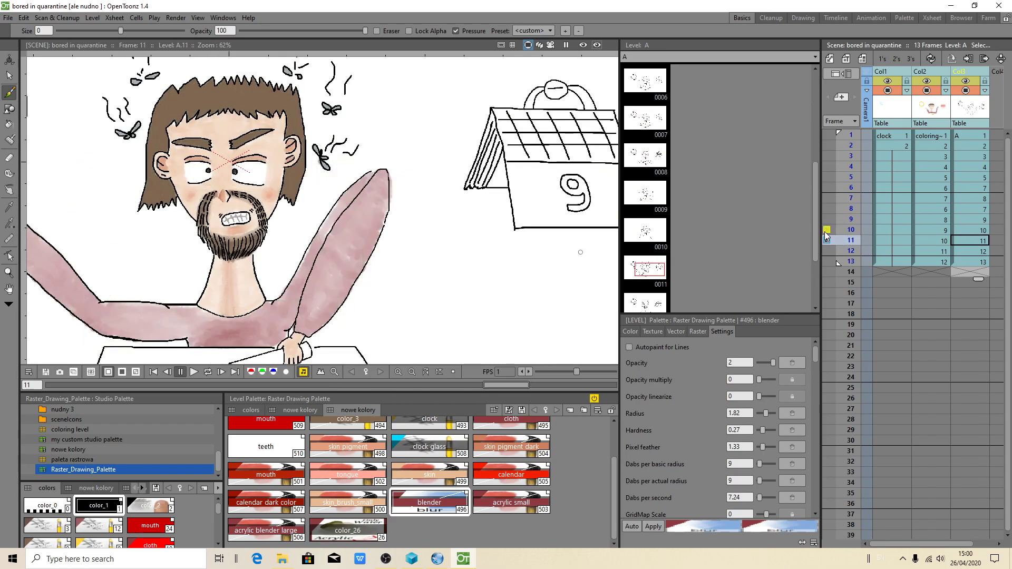
pyautogui.scroll(-3, 120, 165)
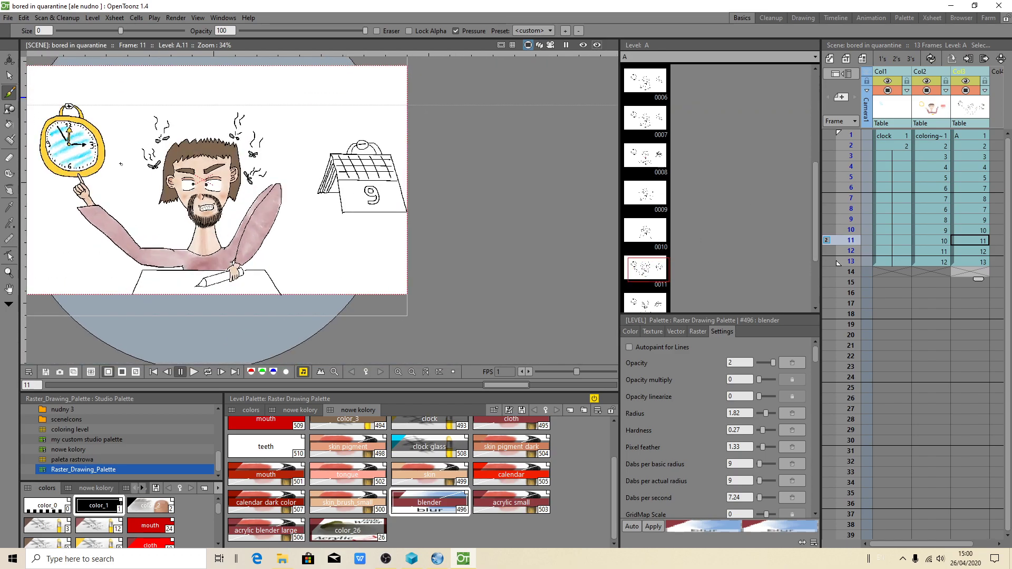
pyautogui.scroll(2, 121, 164)
pyautogui.scroll(1, 121, 165)
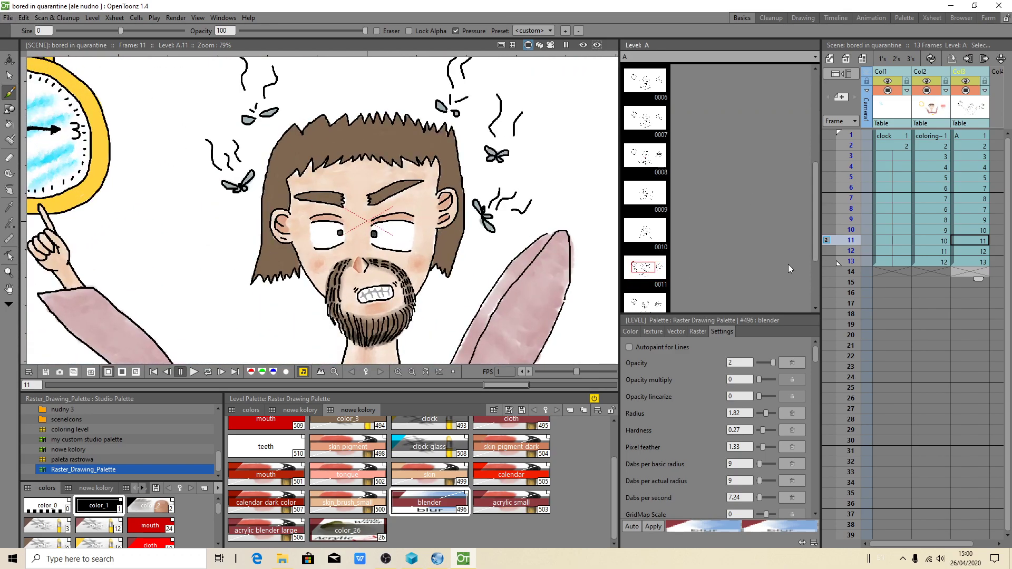
# Ghost the previous drawing, advance to frame 12, and pan to the character and clock
pyautogui.click(827, 230)
pyautogui.scroll(-2, 344, 287)
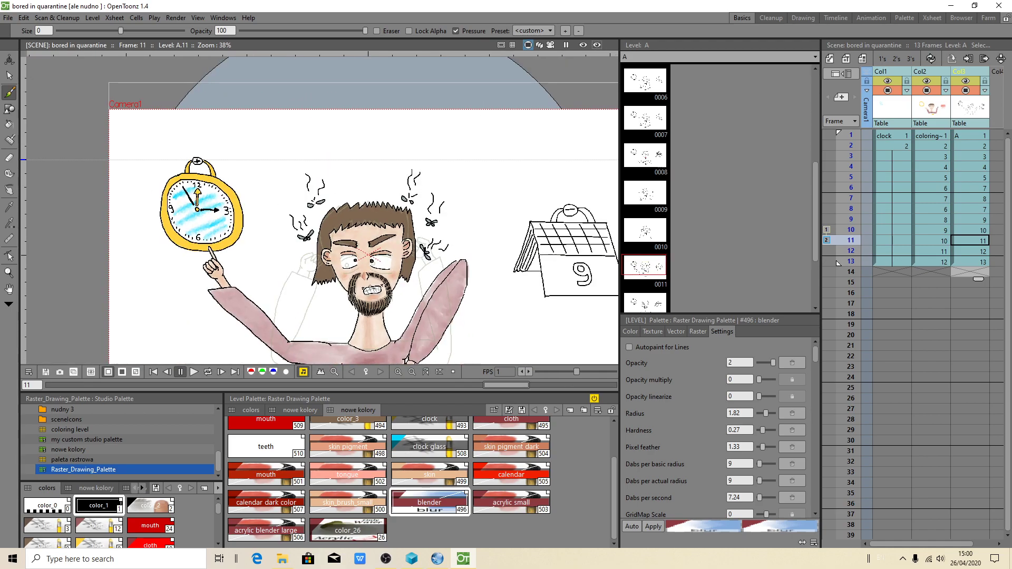
pyautogui.press('-')
pyautogui.press('Down')
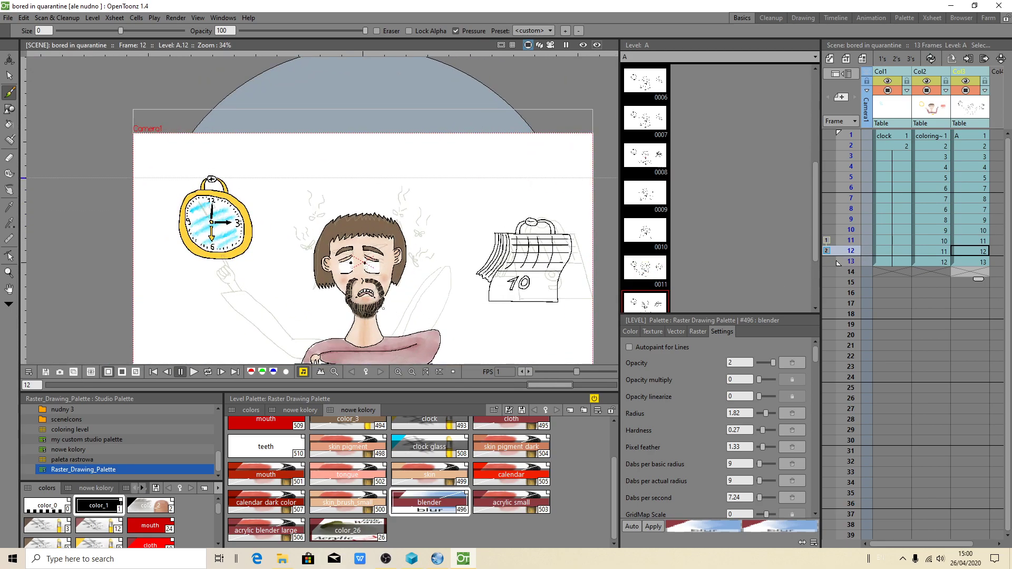
pyautogui.scroll(3, 373, 273)
pyautogui.scroll(-2, 374, 272)
pyautogui.press('space')
pyautogui.moveTo(413, 311); pyautogui.dragTo(392, 227)
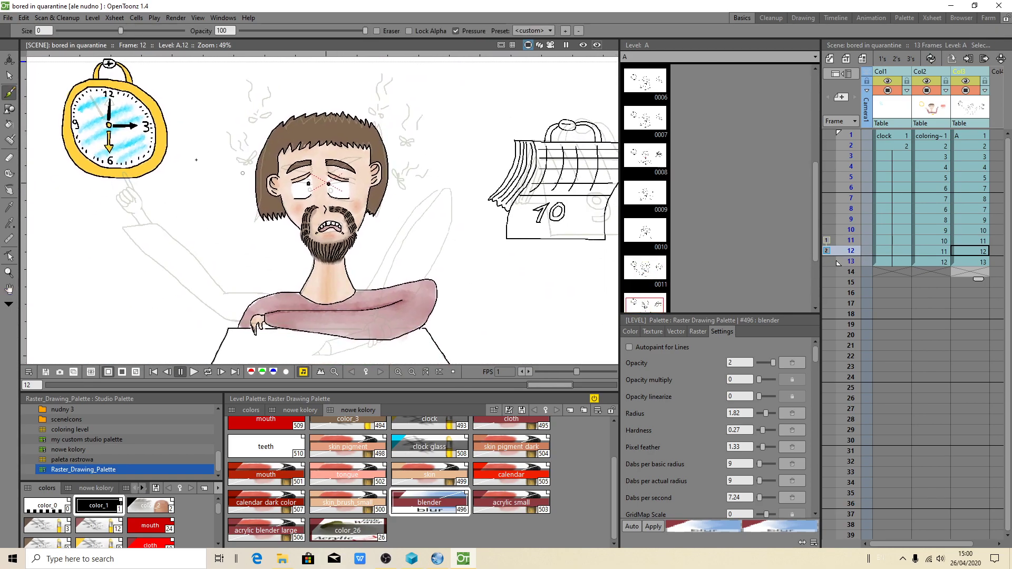
# Open the Onion Skin preferences, move the window aside, and set Paper Thickness to 20
pyautogui.click(9, 17)
pyautogui.press('Escape')
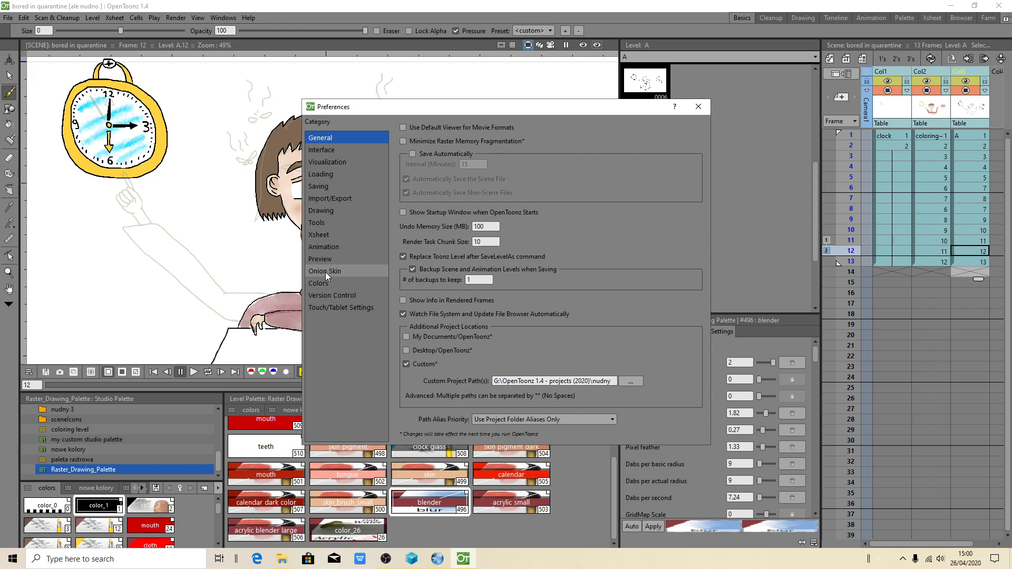
pyautogui.click(325, 272)
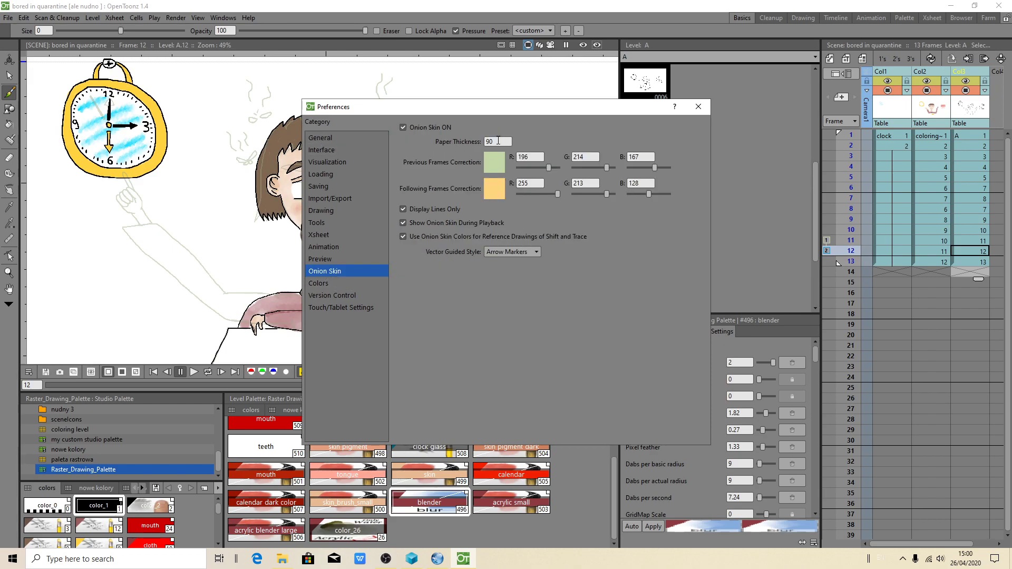
pyautogui.moveTo(519, 107); pyautogui.dragTo(626, 106)
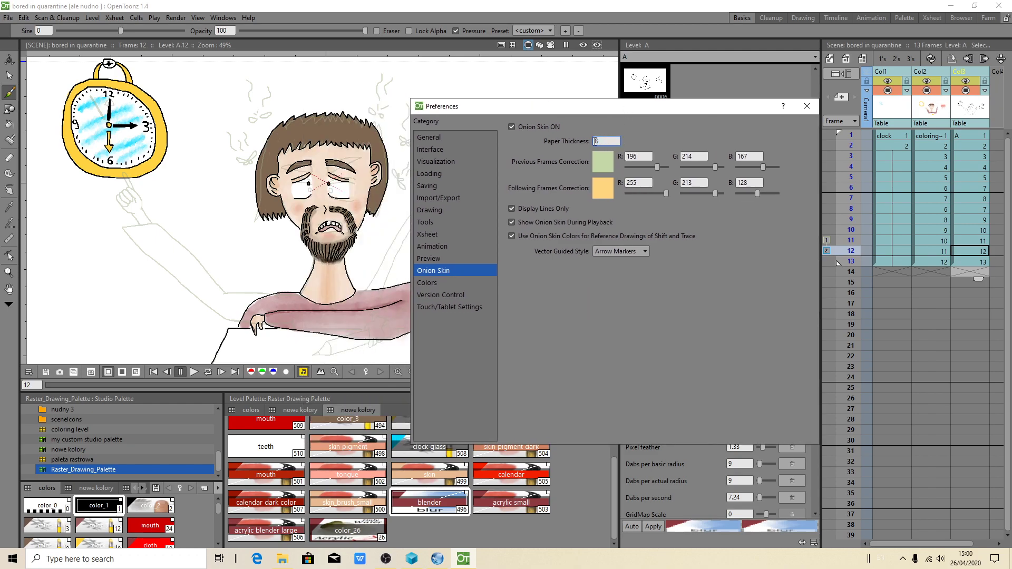
pyautogui.write('80')
pyautogui.press('Return')
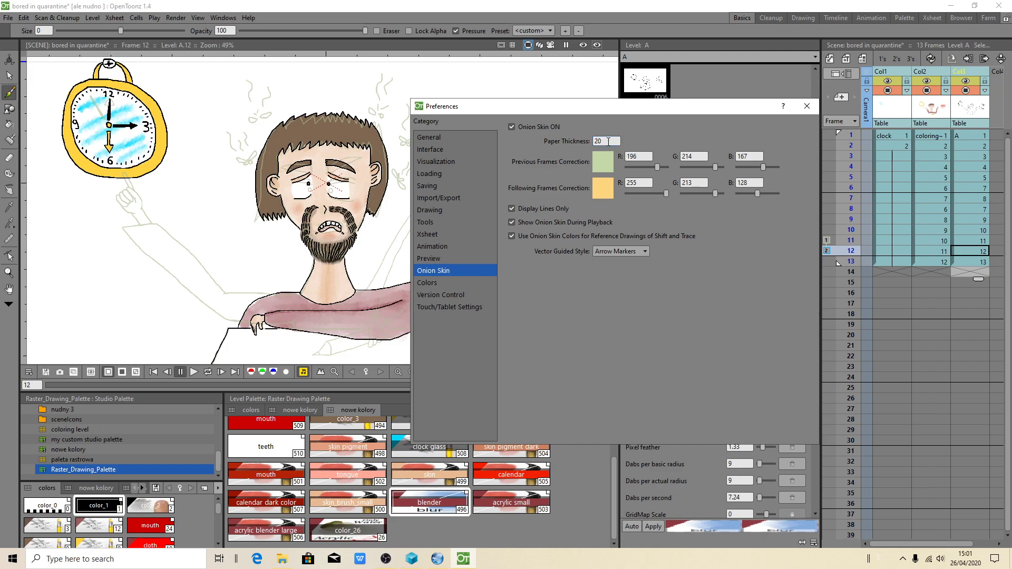
# Raise the previous-frames ghost colour's saturation to 52 (R171 G211 B102) and apply it
pyautogui.click(603, 162)
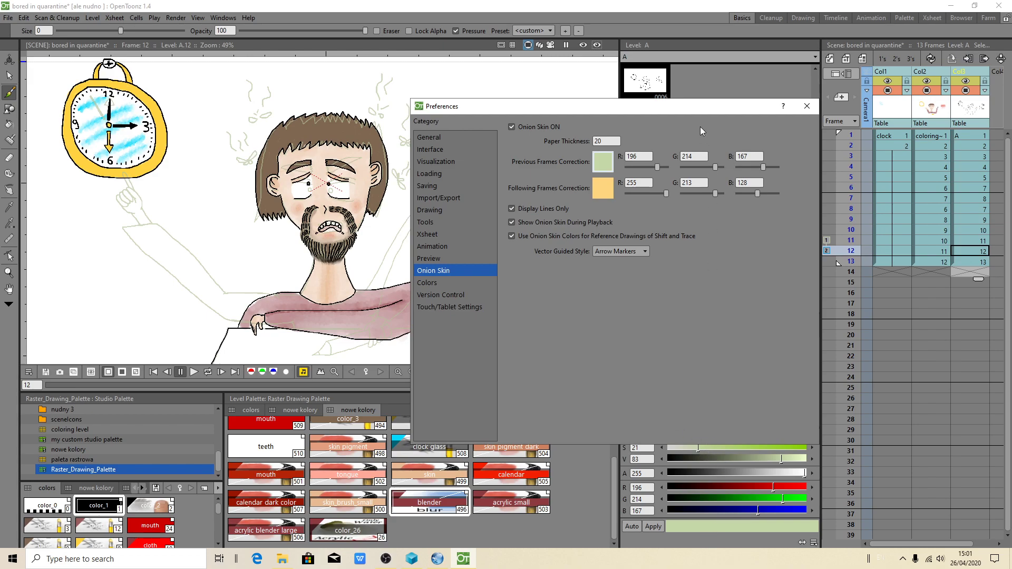
pyautogui.moveTo(694, 106); pyautogui.dragTo(726, 61)
pyautogui.moveTo(697, 448); pyautogui.dragTo(740, 442)
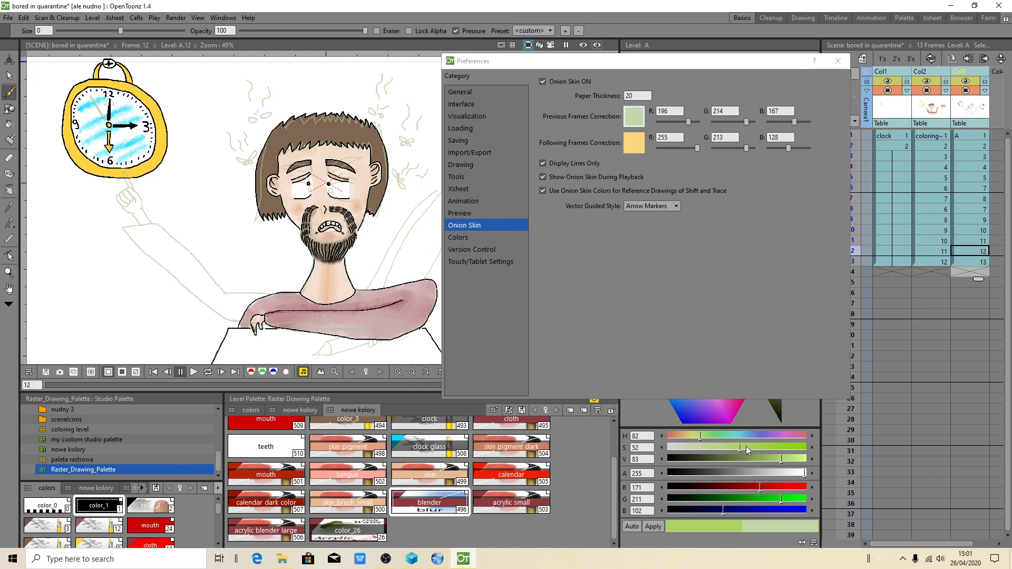
pyautogui.click(654, 527)
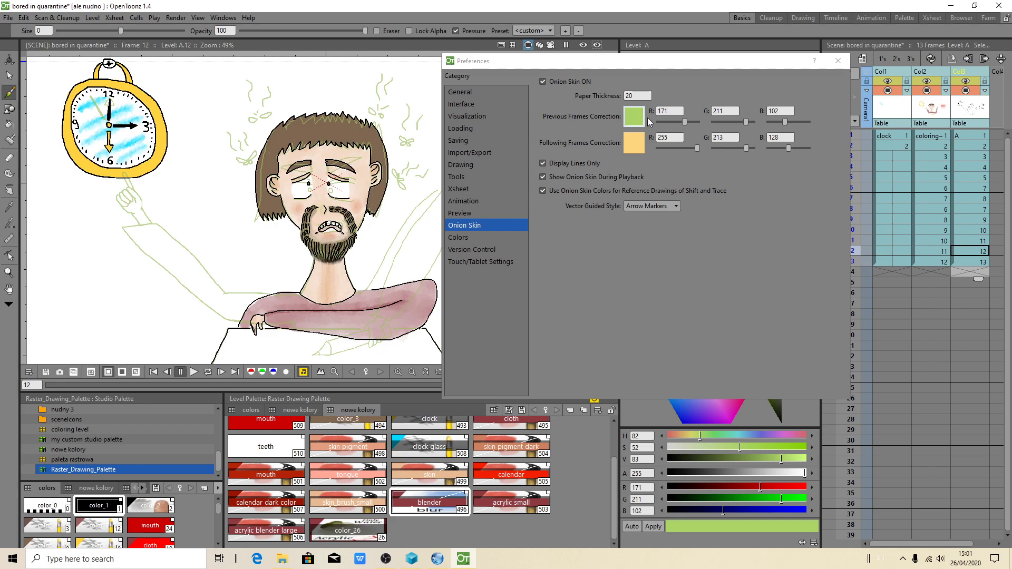
# Set Paper Thickness to 97, close Preferences, and go to frame 13
pyautogui.click(638, 95)
pyautogui.write('5')
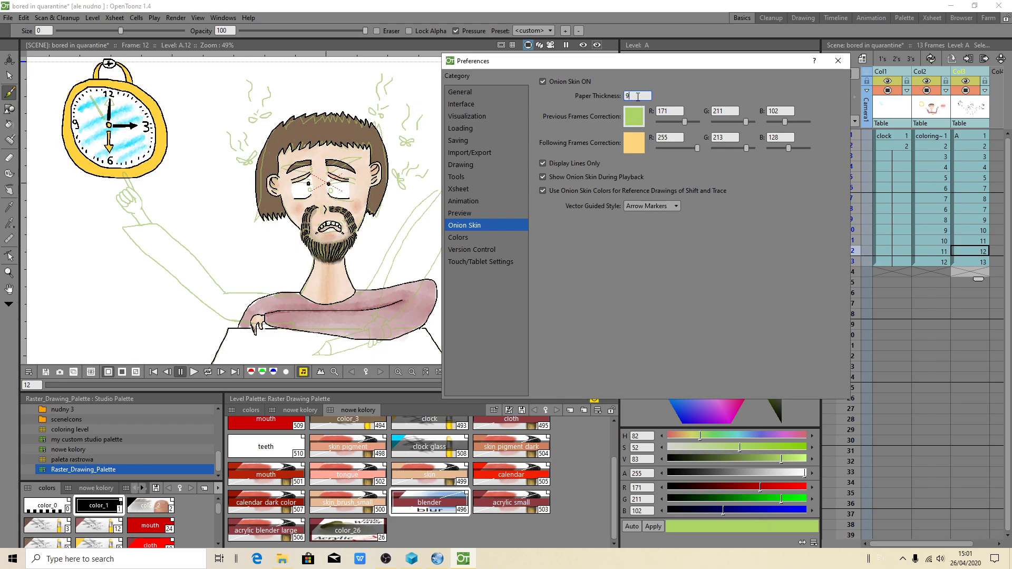
pyautogui.write('97')
pyautogui.press('Return')
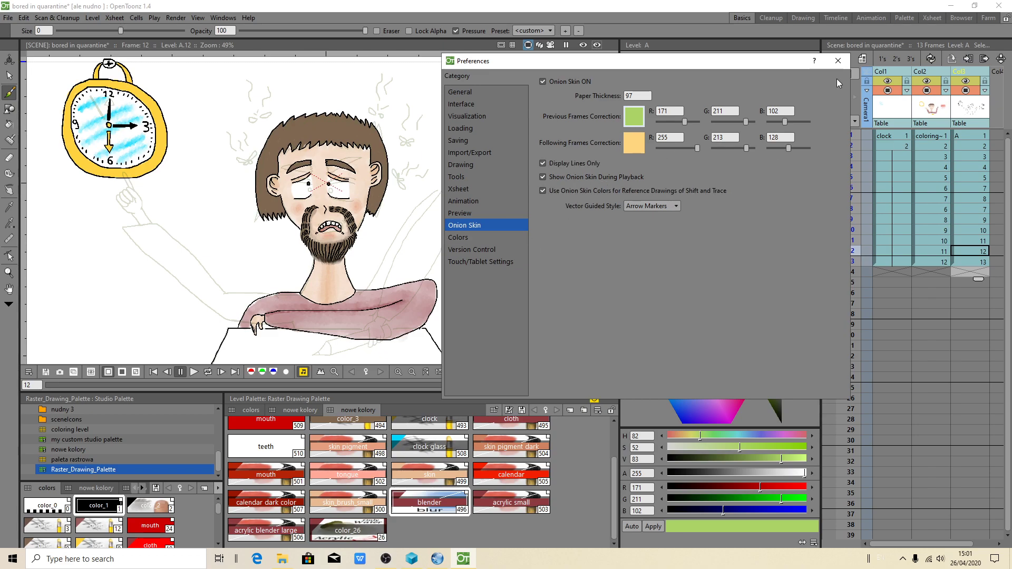
pyautogui.click(838, 60)
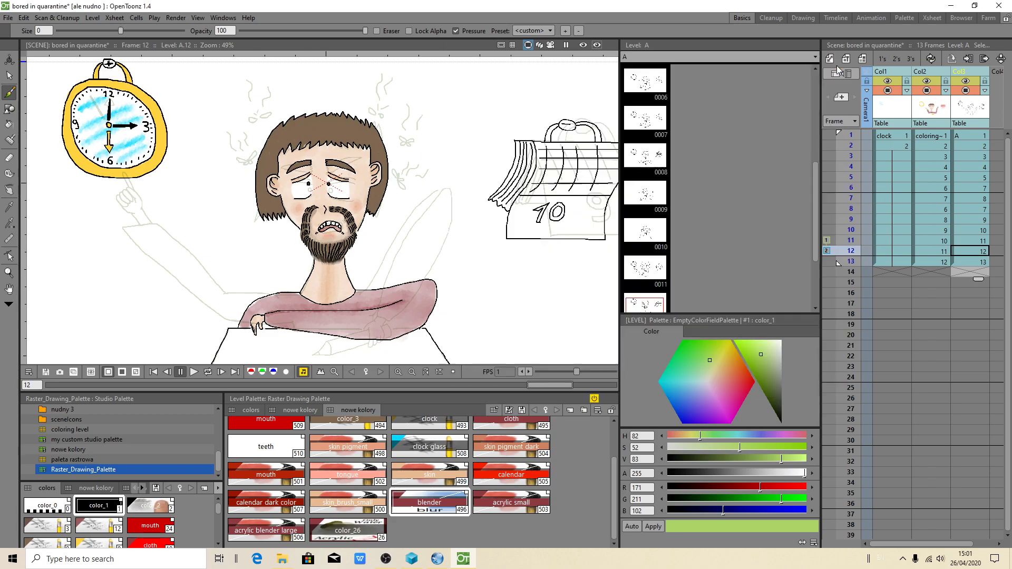
pyautogui.click(935, 264)
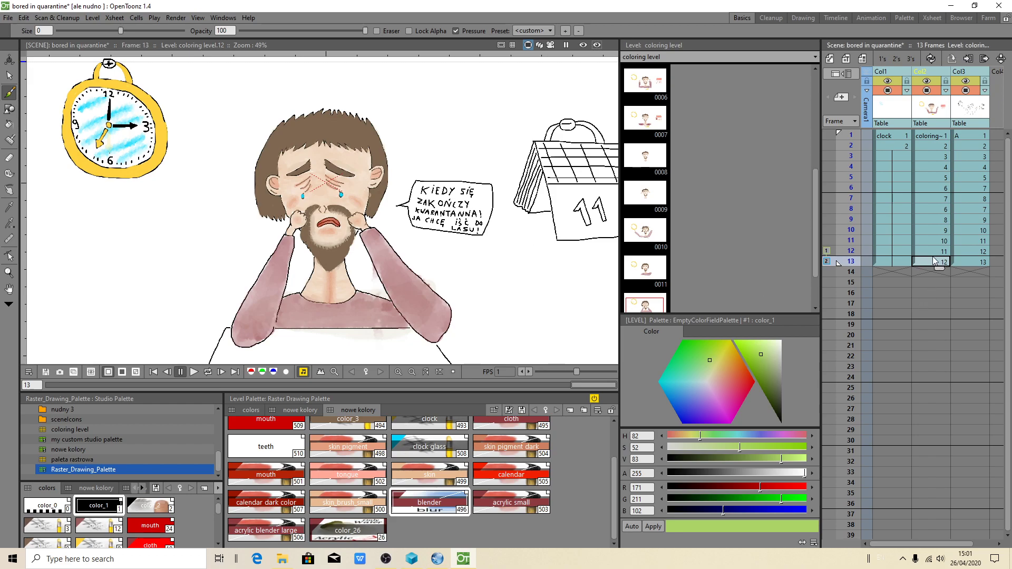
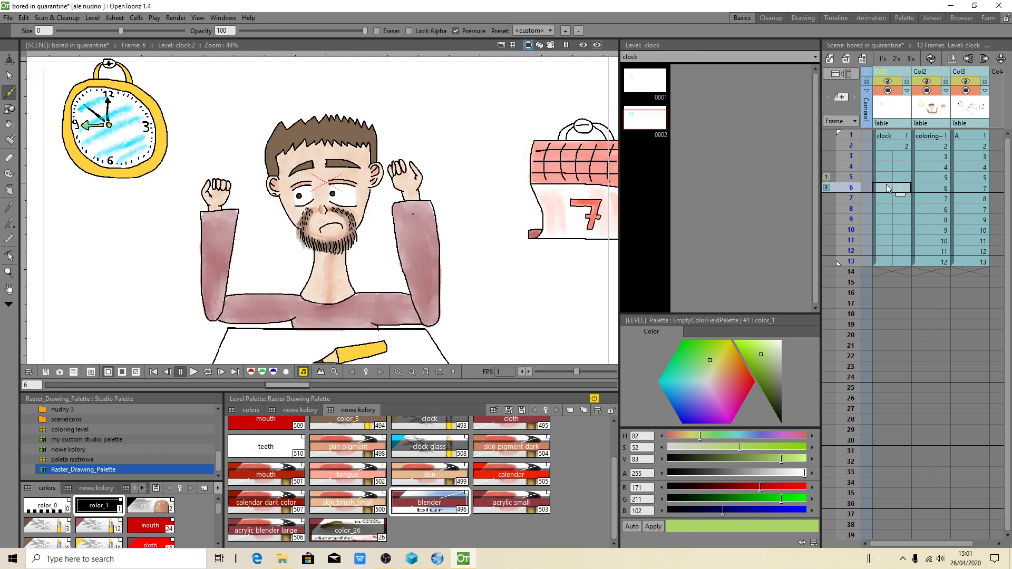
# Step through frames 3, 9, 11 and 13, toggling the onion-skin markers at frames 8 and 12
pyautogui.click(890, 157)
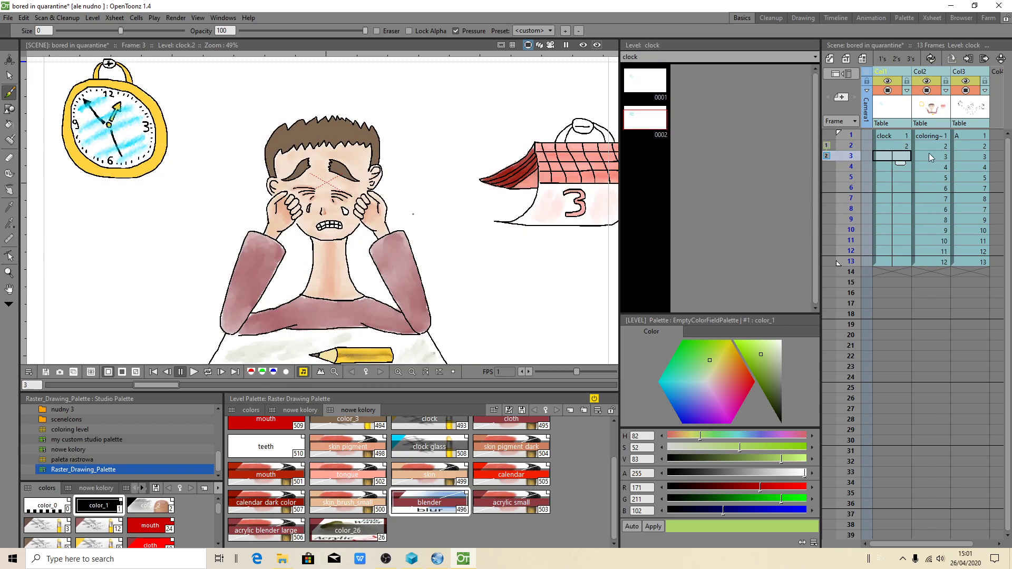
pyautogui.click(920, 222)
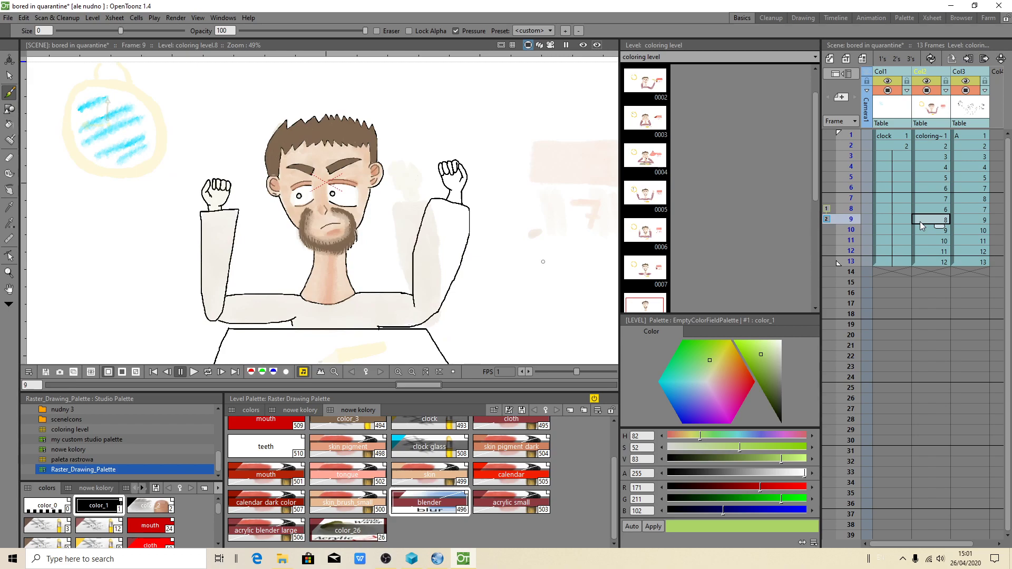
pyautogui.click(828, 209)
pyautogui.click(971, 222)
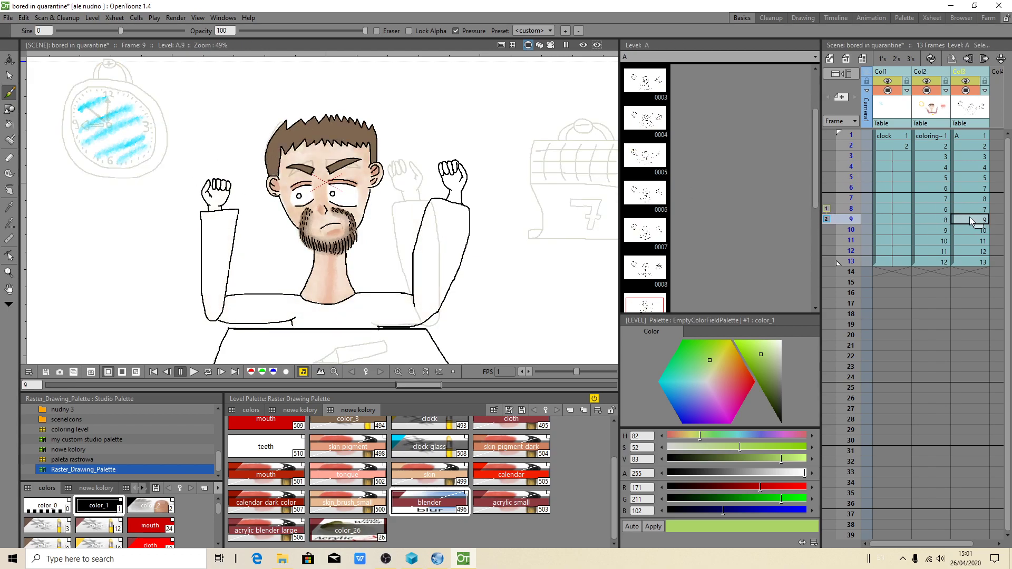
pyautogui.click(971, 242)
pyautogui.click(966, 262)
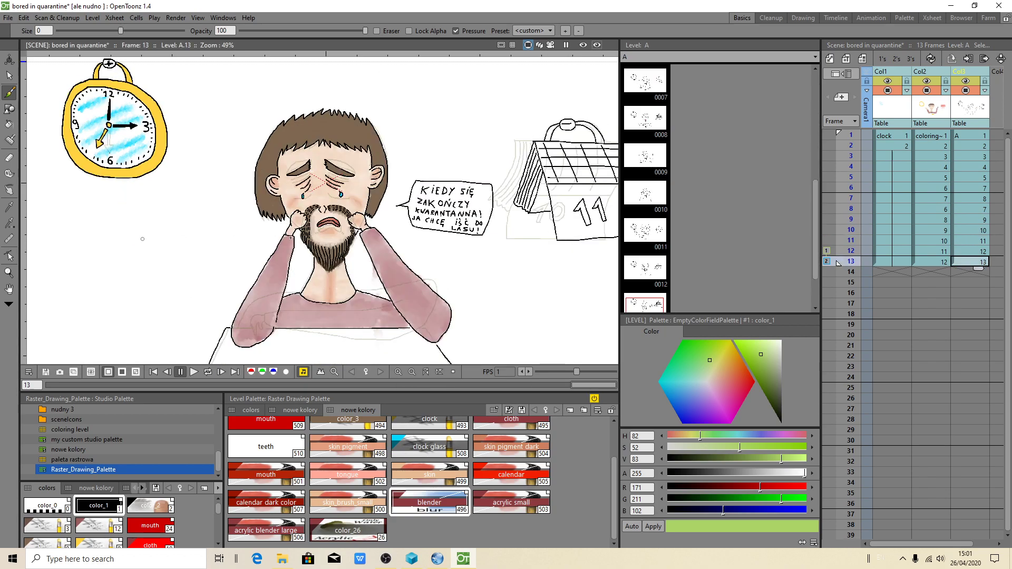
pyautogui.click(827, 252)
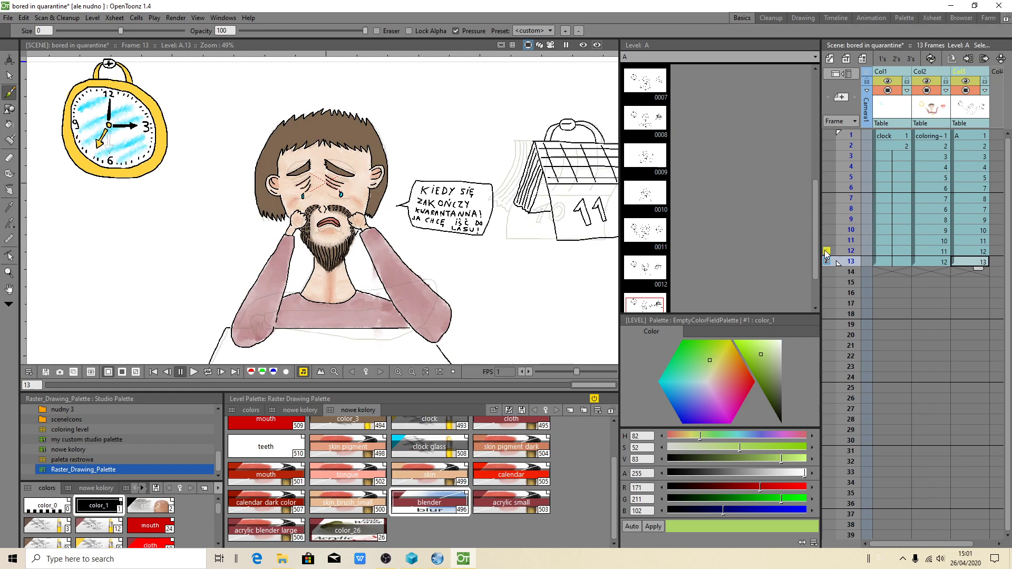
# Adjust frame 13's onion skin: hide the calendar ghost, then extend the skin over frames 10–12
pyautogui.rightClick(830, 261)
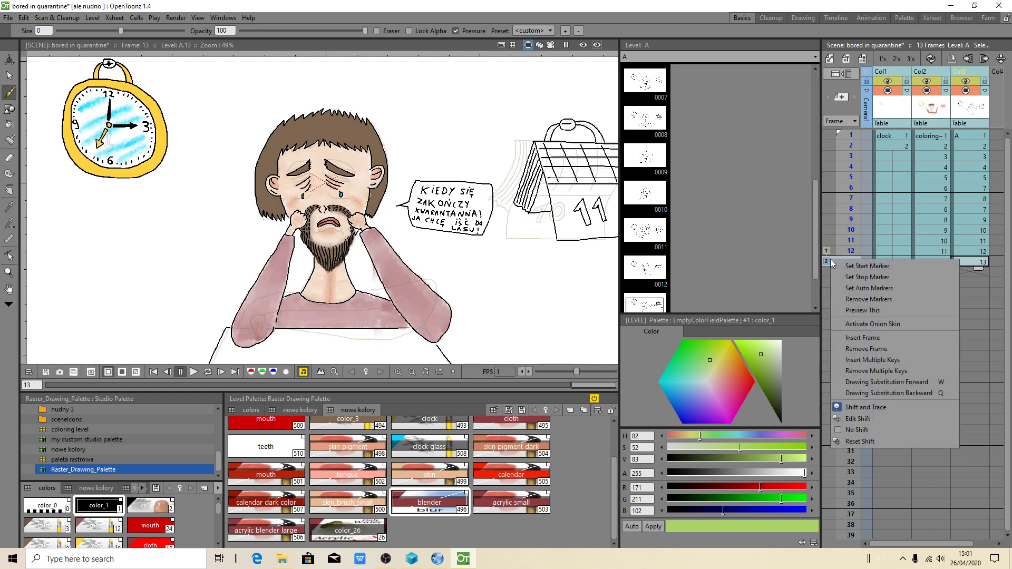
pyautogui.click(862, 408)
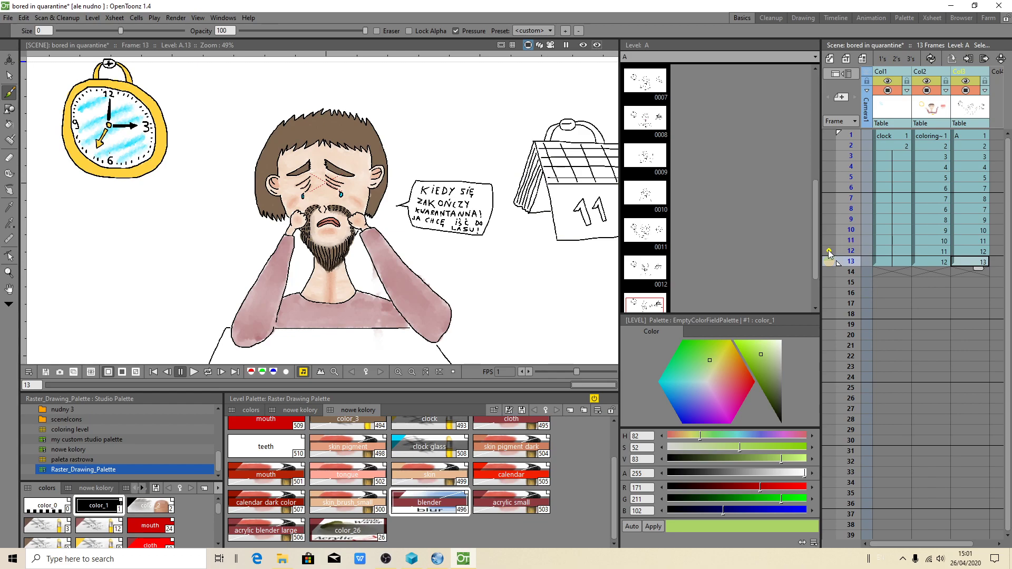
pyautogui.click(829, 253)
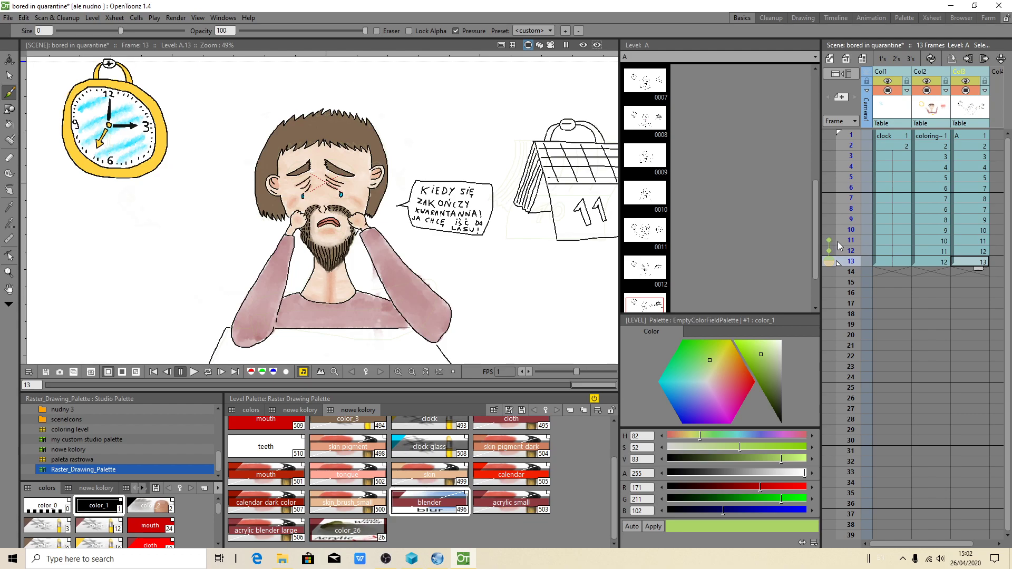
pyautogui.moveTo(829, 252); pyautogui.dragTo(829, 231)
# Remove the onion skin from frames 8, 11 and 12 until no ghosts remain
pyautogui.moveTo(830, 250); pyautogui.dragTo(830, 212)
pyautogui.click(830, 208)
pyautogui.moveTo(834, 181); pyautogui.dragTo(827, 255)
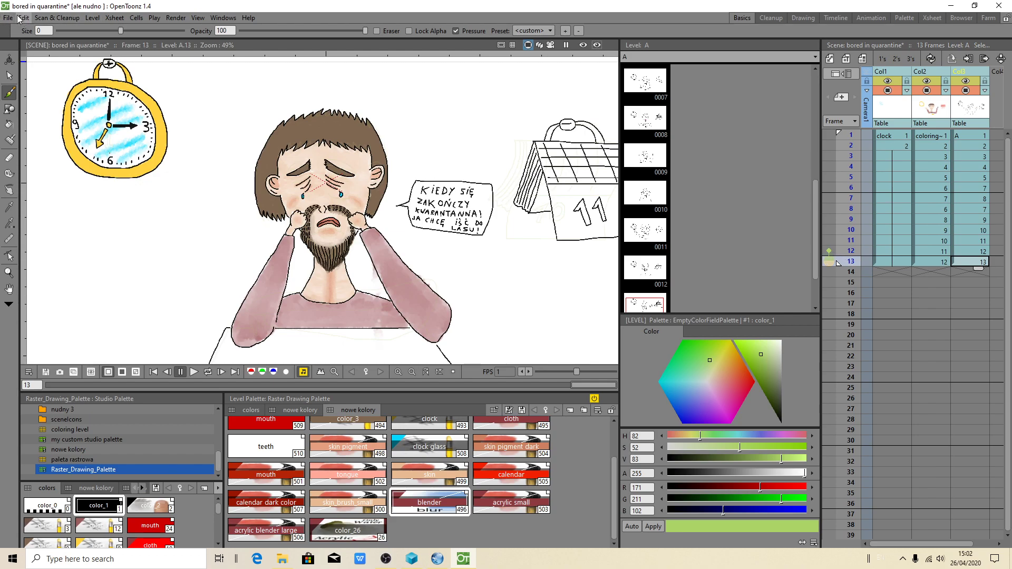
pyautogui.click(828, 251)
pyautogui.scroll(1, 109, 196)
pyautogui.scroll(-2, 109, 195)
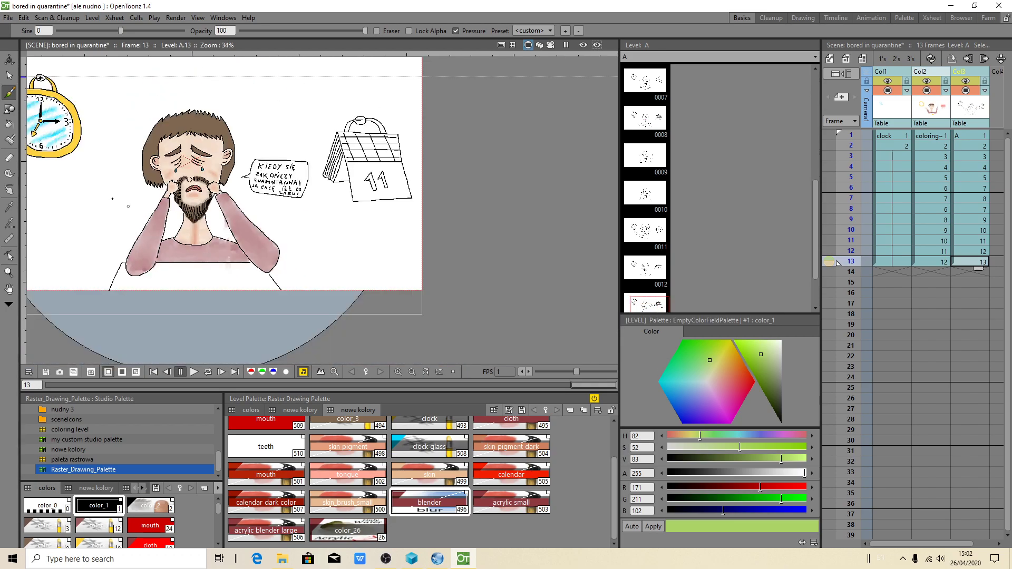
pyautogui.scroll(2, 108, 195)
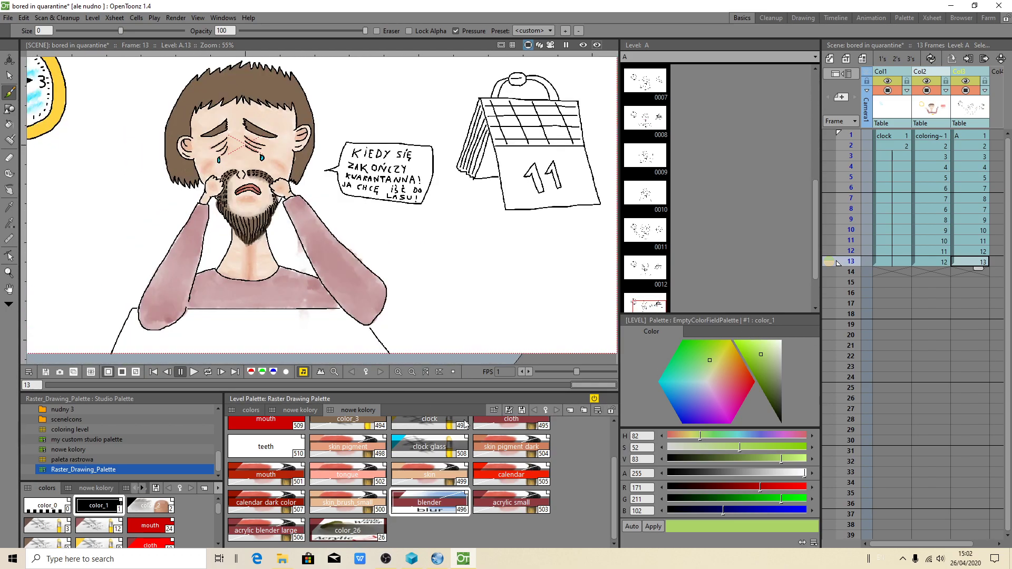
pyautogui.scroll(2, 350, 511)
# Select the color_1 style and add a new style to the palette
pyautogui.click(271, 443)
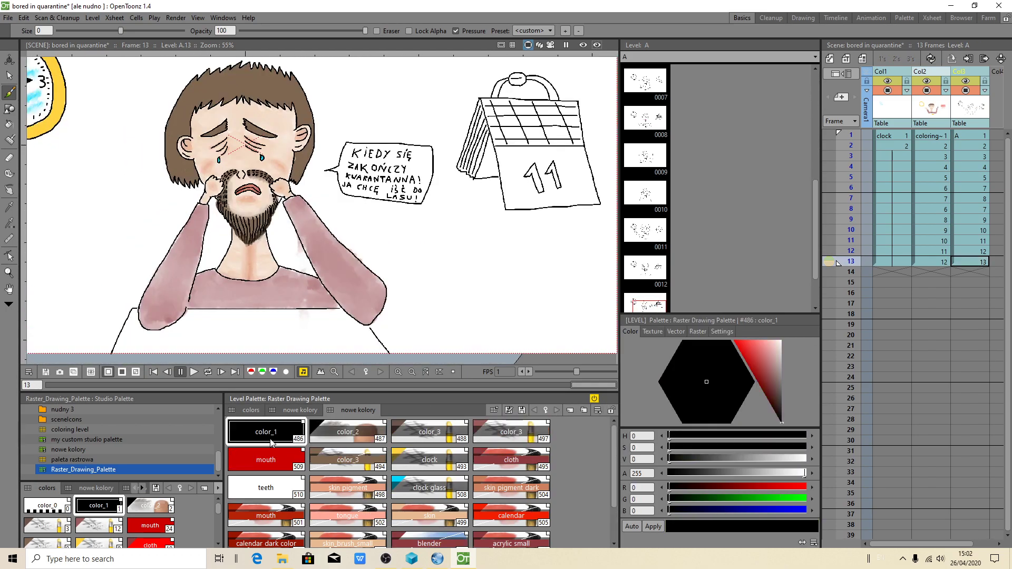
pyautogui.scroll(-1, 400, 481)
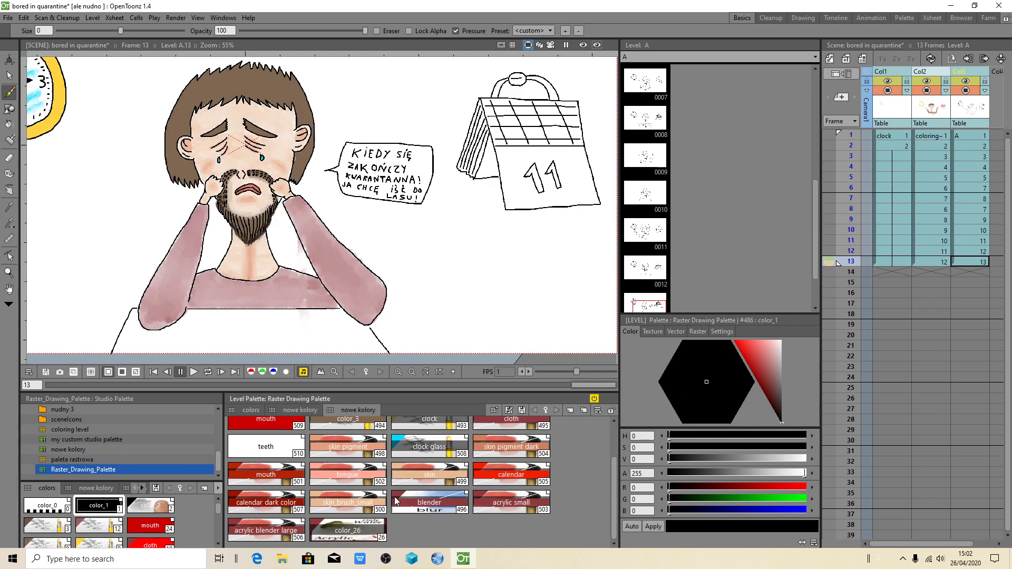
pyautogui.rightClick(417, 536)
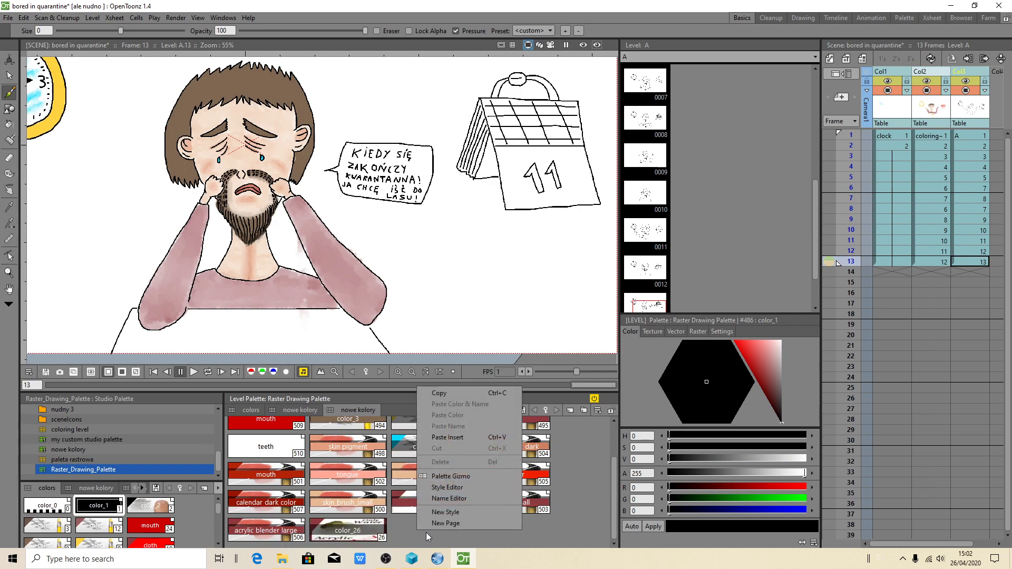
pyautogui.click(445, 513)
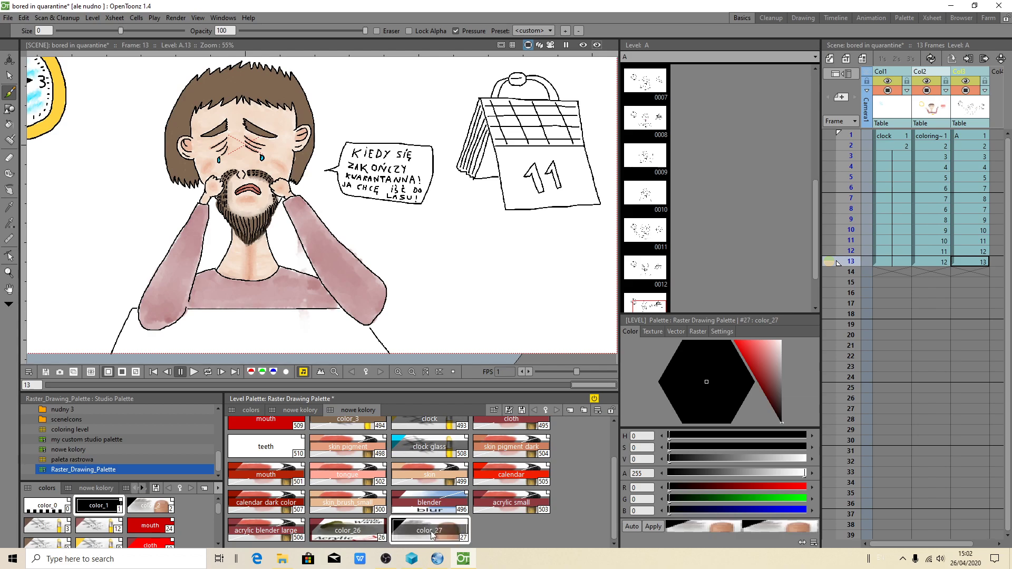
# Assign the deevad blending raster brush preset to color_27 and apply it
pyautogui.click(722, 331)
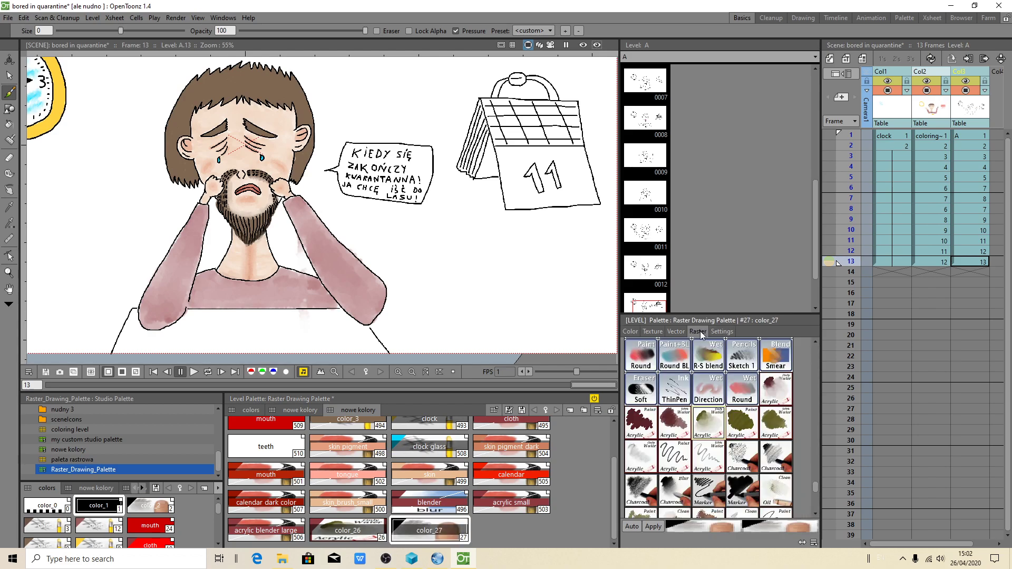
pyautogui.scroll(1, 697, 440)
pyautogui.scroll(1, 696, 440)
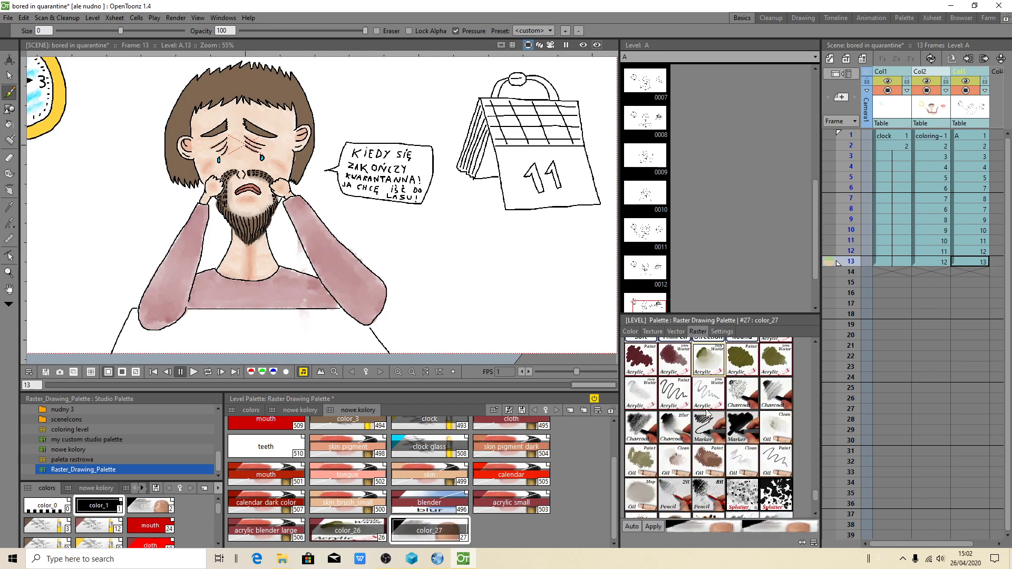
pyautogui.scroll(1, 685, 452)
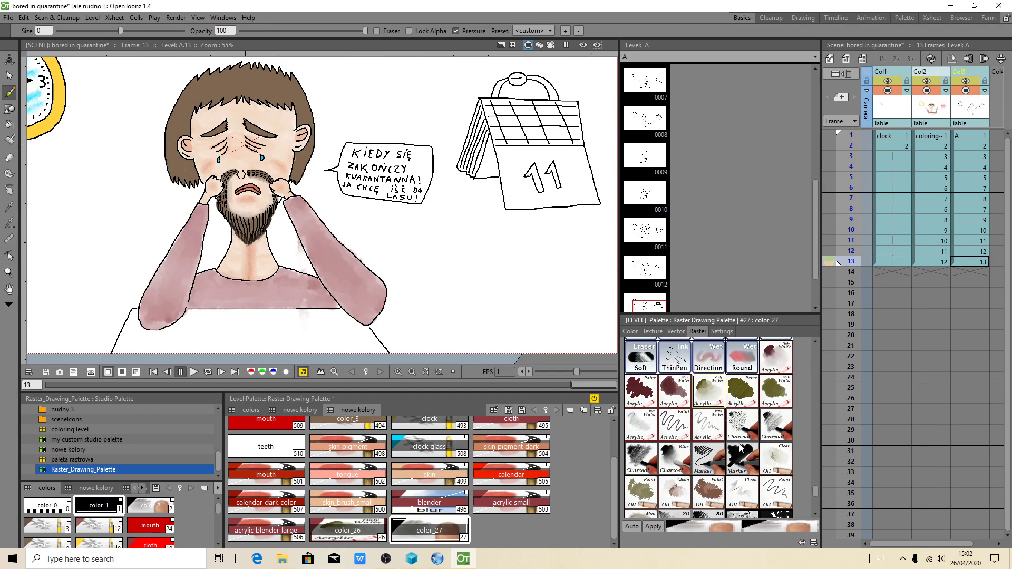
pyautogui.scroll(-1, 769, 479)
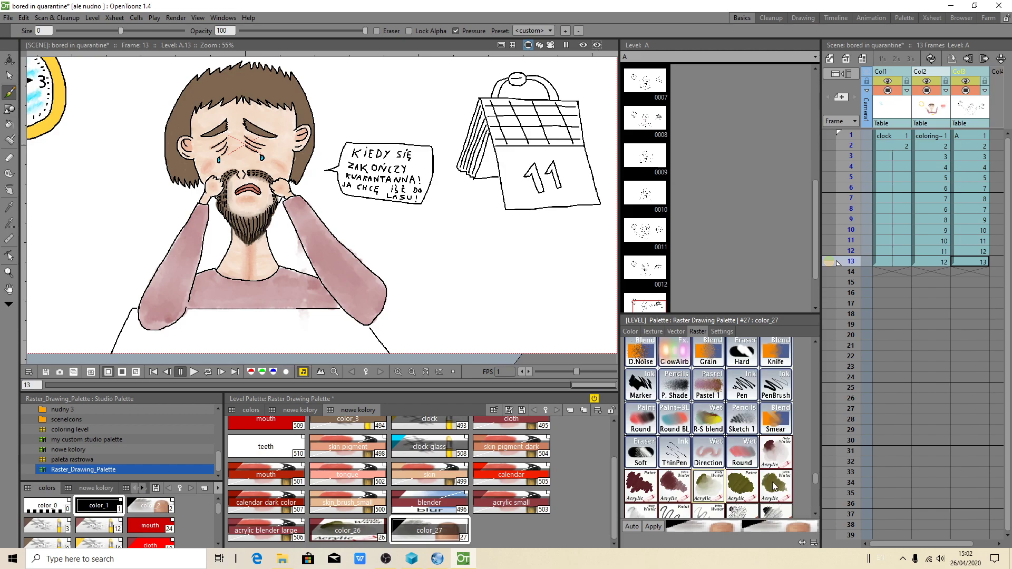
pyautogui.scroll(-1, 775, 488)
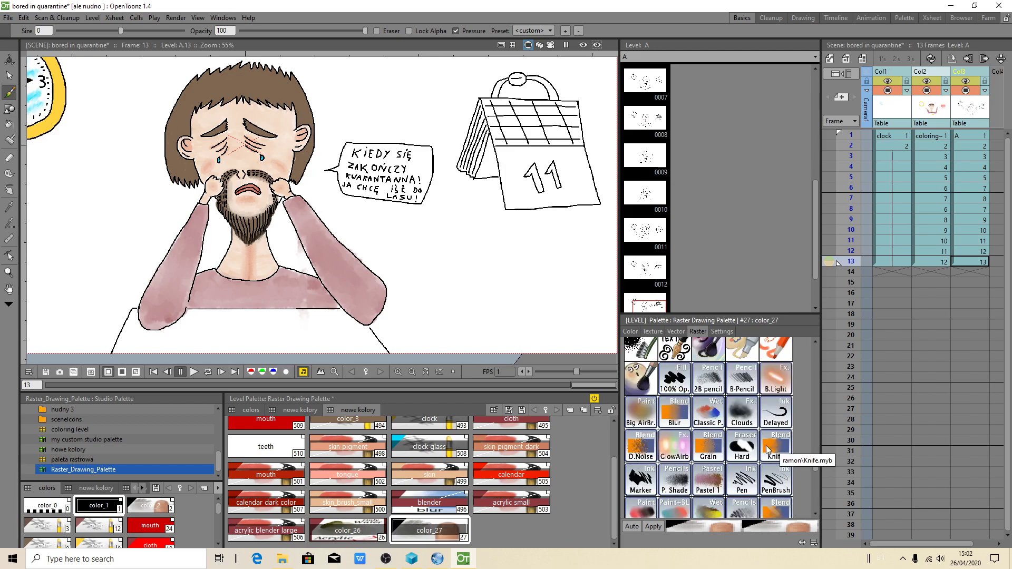
pyautogui.scroll(2, 771, 456)
pyautogui.scroll(2, 771, 457)
pyautogui.scroll(2, 771, 459)
pyautogui.scroll(2, 769, 460)
pyautogui.scroll(2, 767, 462)
pyautogui.scroll(3, 759, 452)
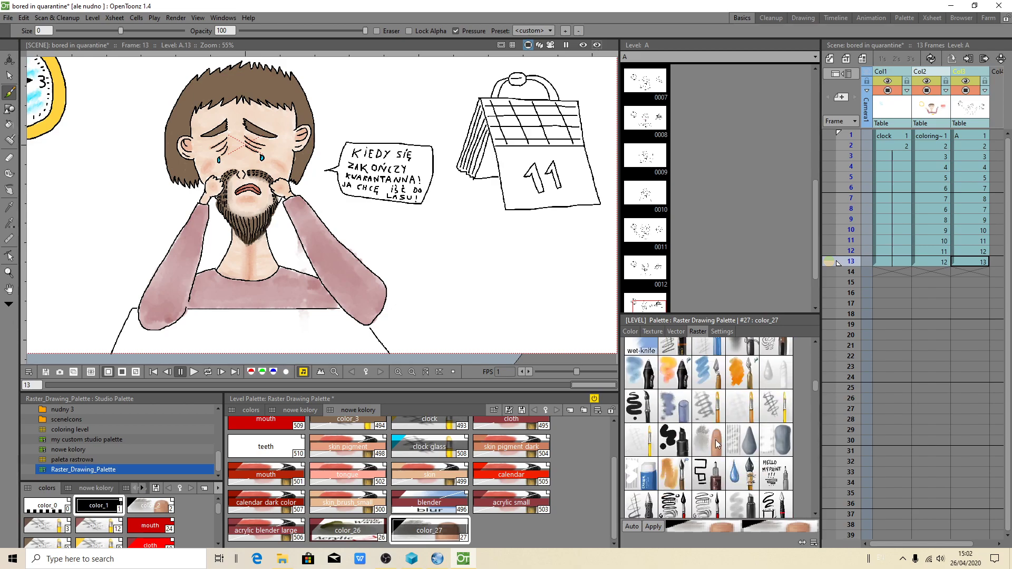
pyautogui.click(772, 380)
pyautogui.click(653, 527)
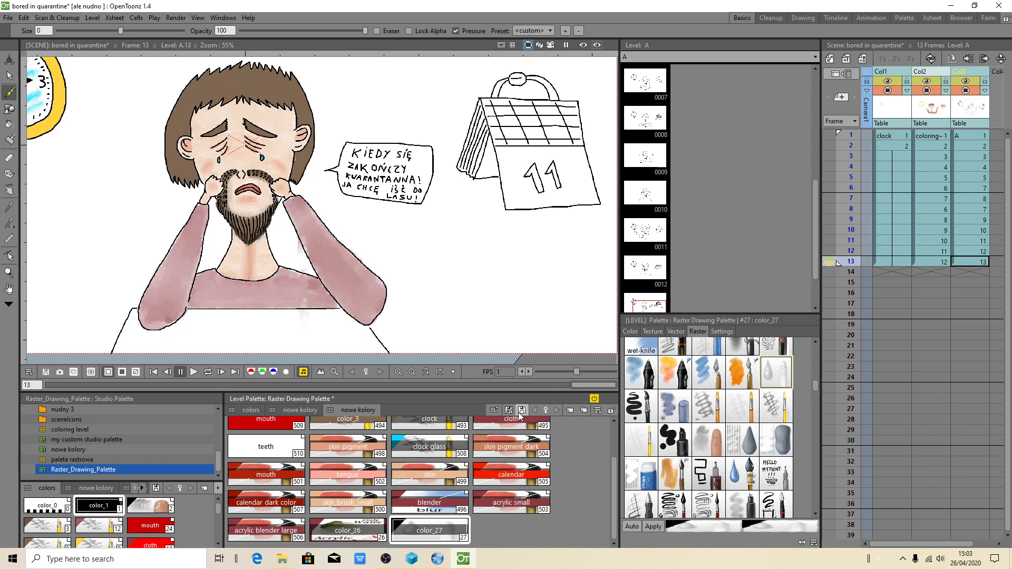
# Overwrite-save the Raster Drawing Palette and return to frame 1 of the clock level
pyautogui.click(522, 410)
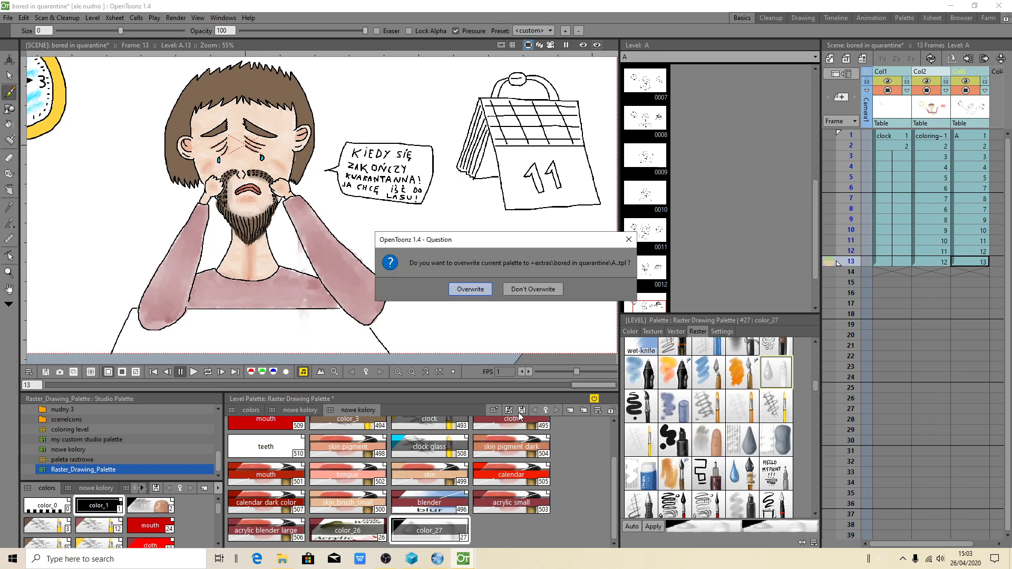
pyautogui.click(461, 290)
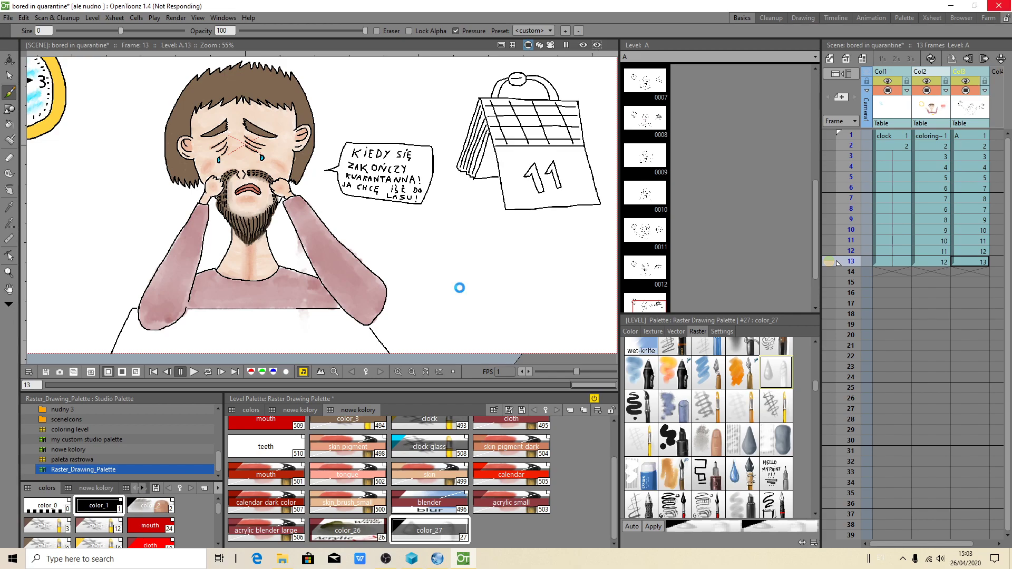
pyautogui.click(887, 135)
pyautogui.scroll(-2, 316, 206)
pyautogui.scroll(-1, 317, 206)
pyautogui.scroll(2, 33, 227)
pyautogui.scroll(1, 40, 230)
pyautogui.scroll(-2, 79, 241)
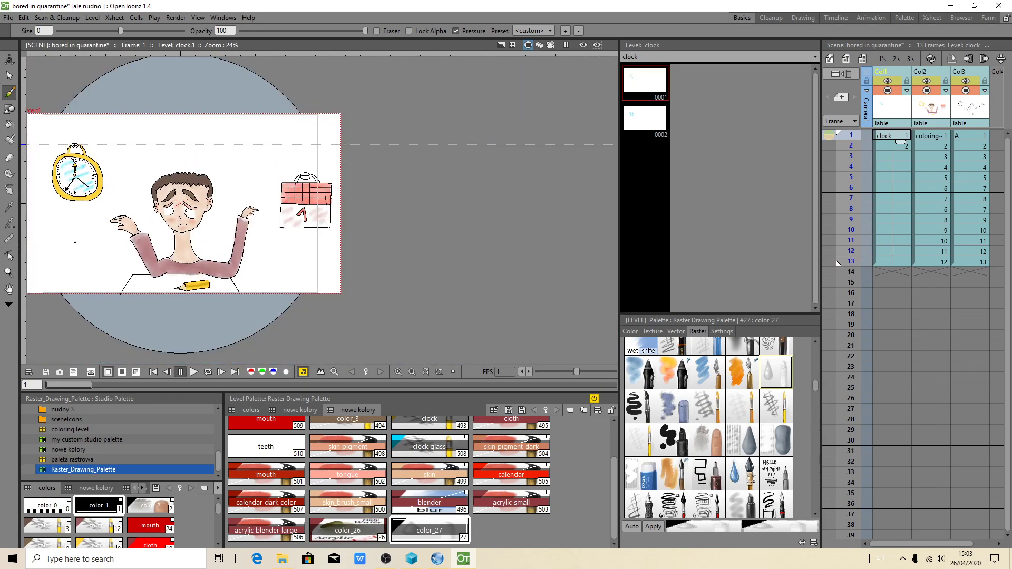
# Centre the whole drawing in the viewer and show the About OpenToonz version information
pyautogui.moveTo(141, 270); pyautogui.dragTo(282, 276)
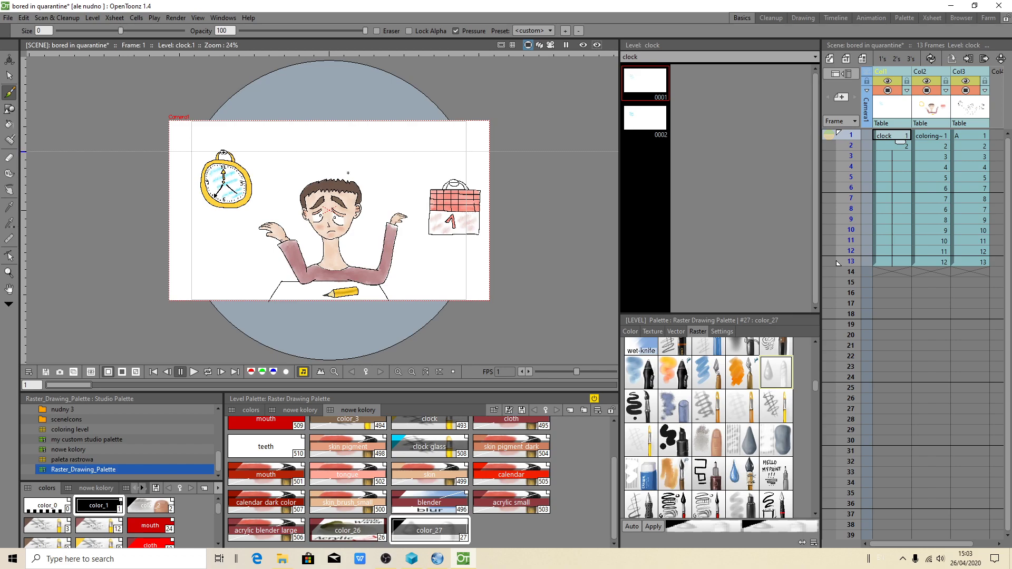
pyautogui.scroll(2, 254, 204)
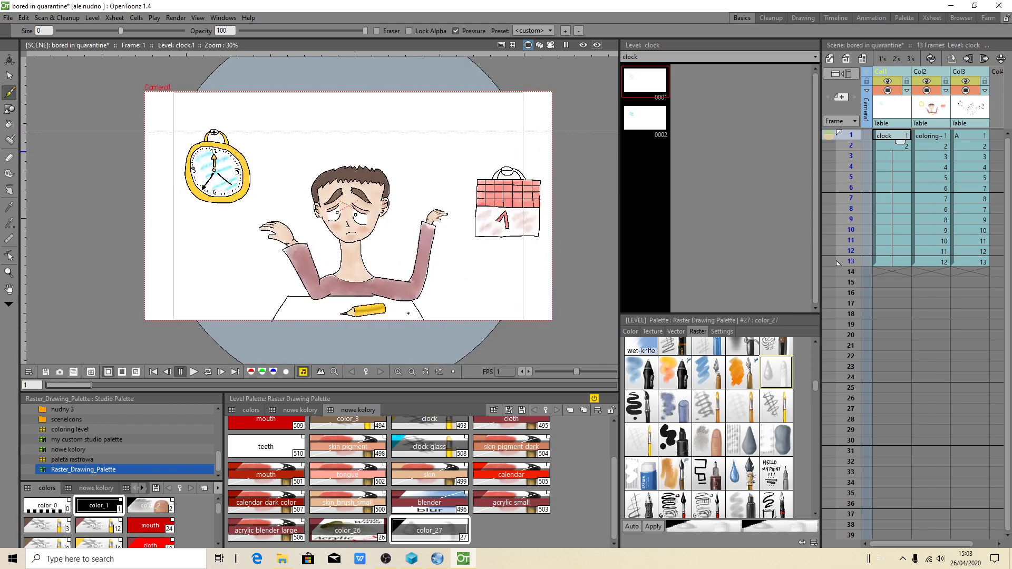
pyautogui.scroll(1, 374, 278)
pyautogui.scroll(-1, 432, 218)
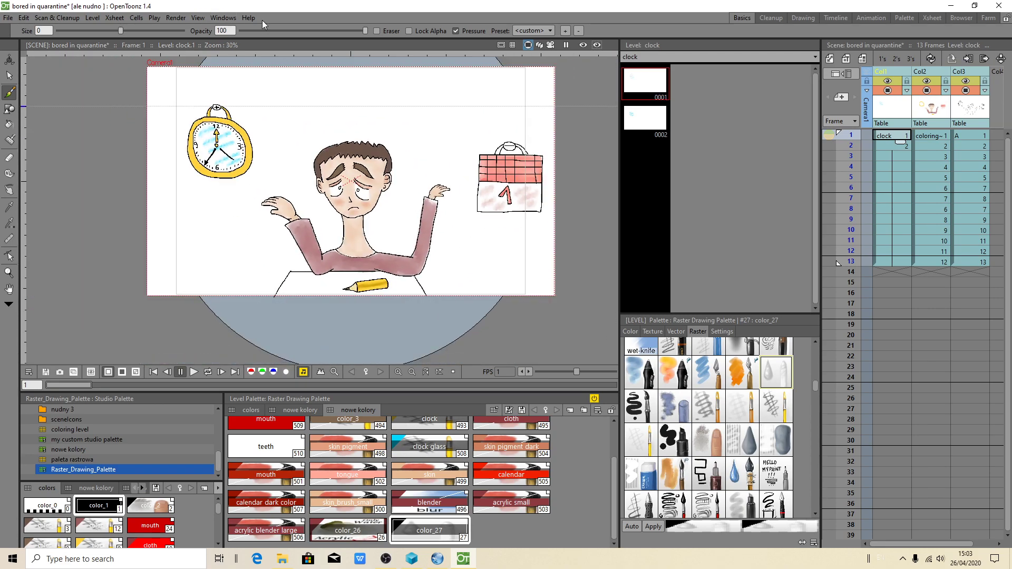
pyautogui.click(250, 17)
pyautogui.click(275, 81)
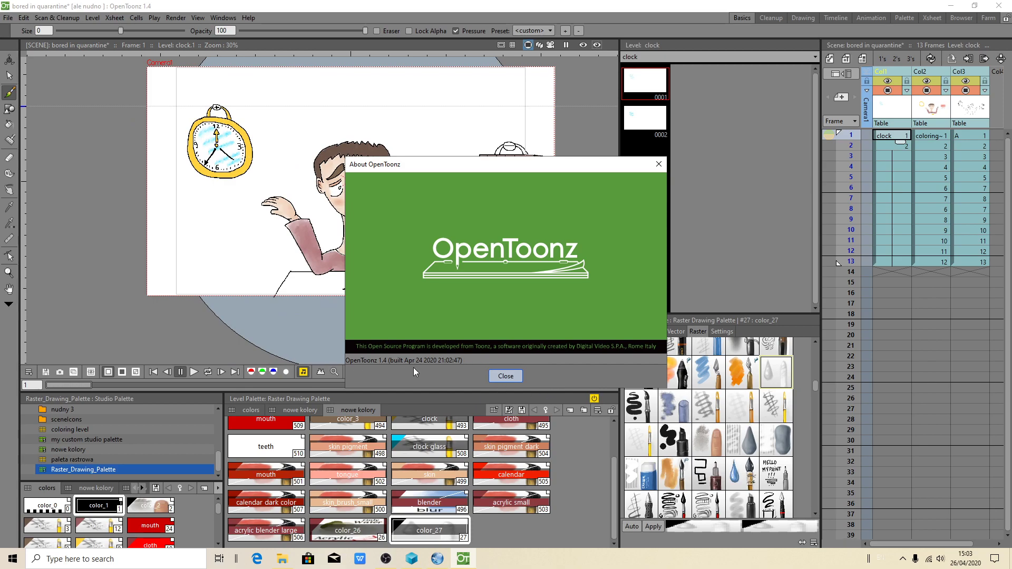
# Close the About dialog and open GitHub's OpenToonz nightly build 2020-04-26 release page in Chrome
pyautogui.click(505, 376)
pyautogui.click(437, 558)
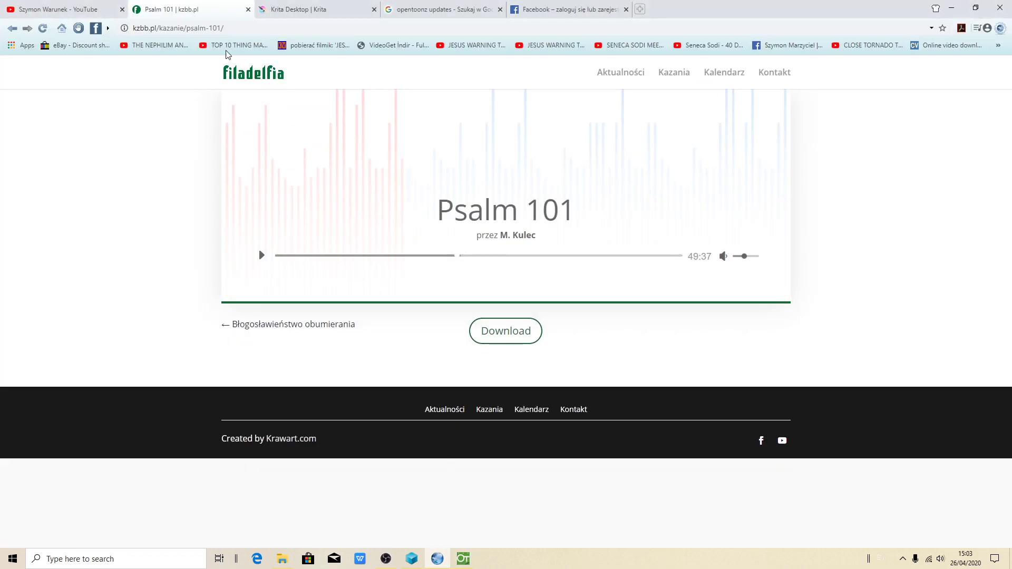
pyautogui.click(440, 14)
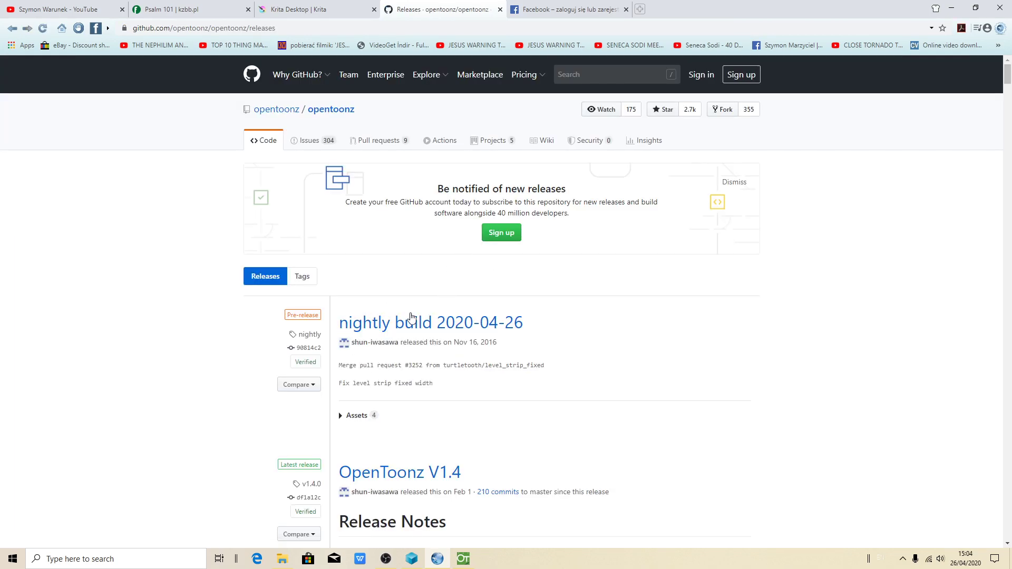
pyautogui.click(404, 330)
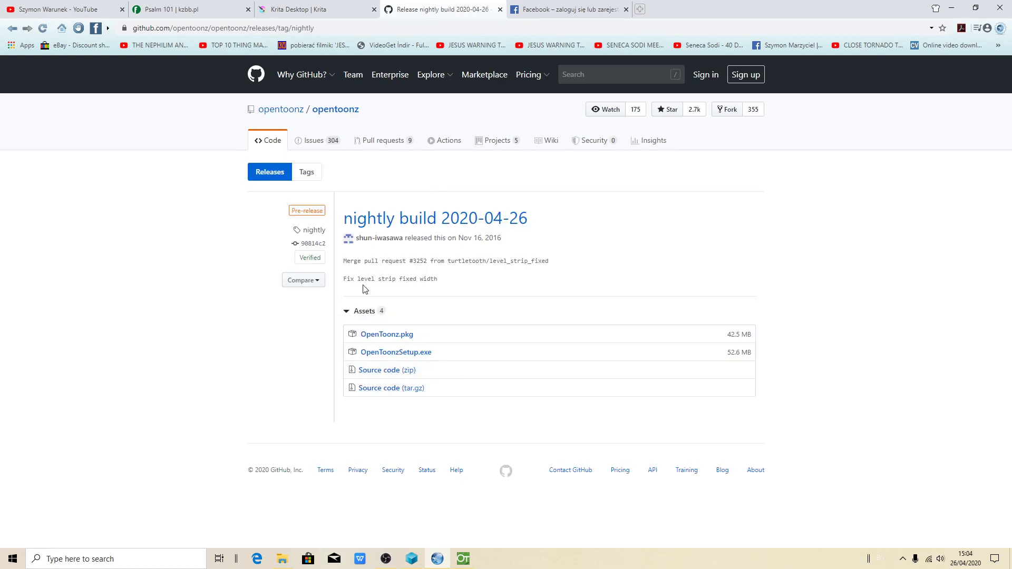
# Back in OpenToonz, view and close the About window, then bring OBS Studio to front
pyautogui.click(464, 560)
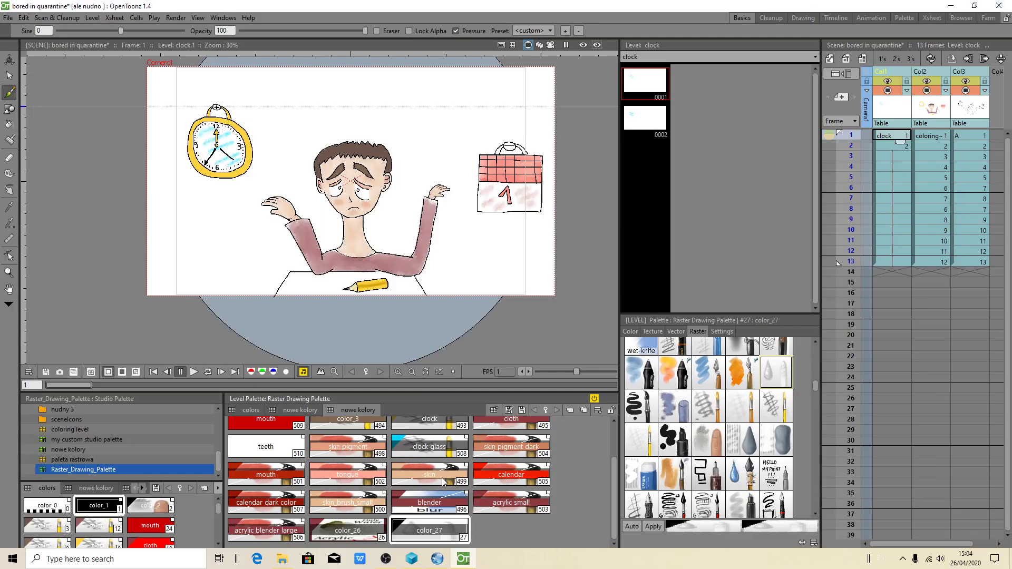
pyautogui.rightClick(354, 379)
pyautogui.moveTo(392, 387)
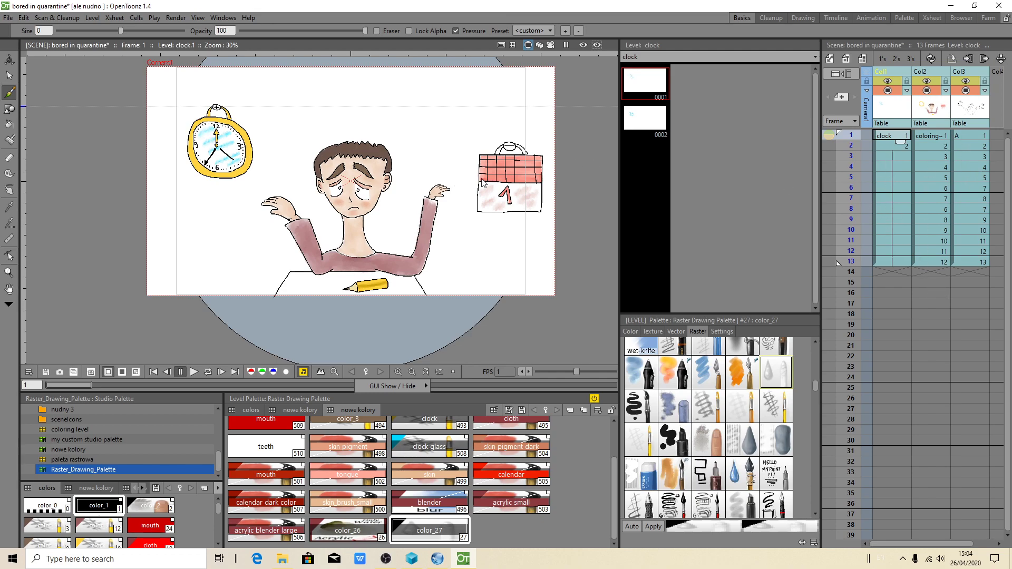
pyautogui.moveTo(815, 386); pyautogui.dragTo(816, 397)
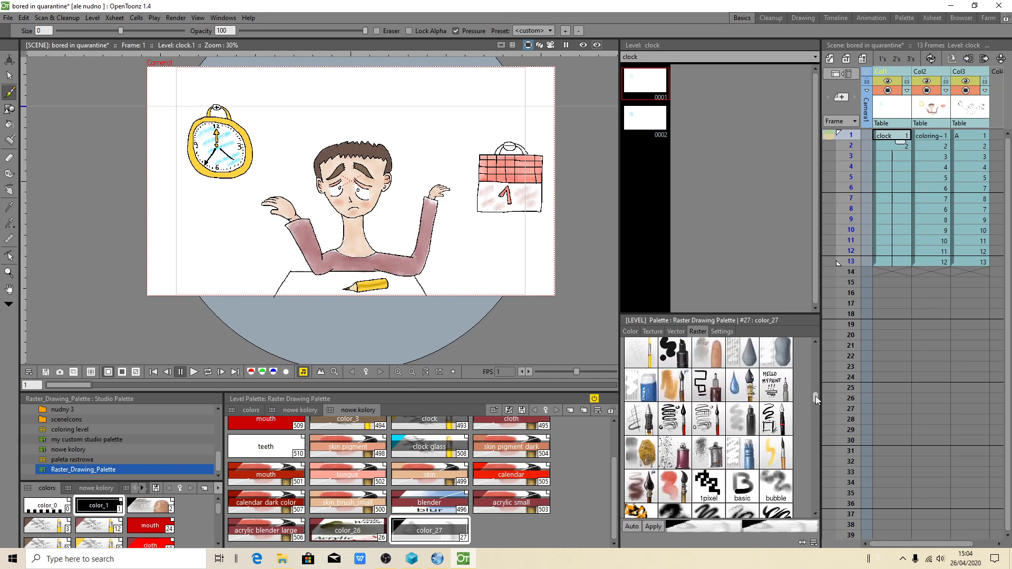
pyautogui.click(246, 18)
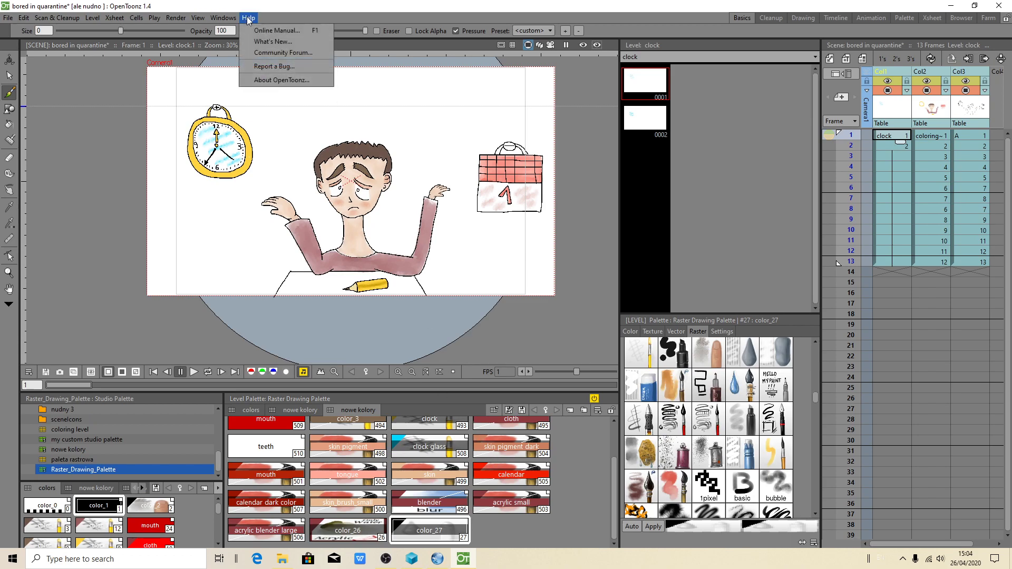
pyautogui.click(308, 82)
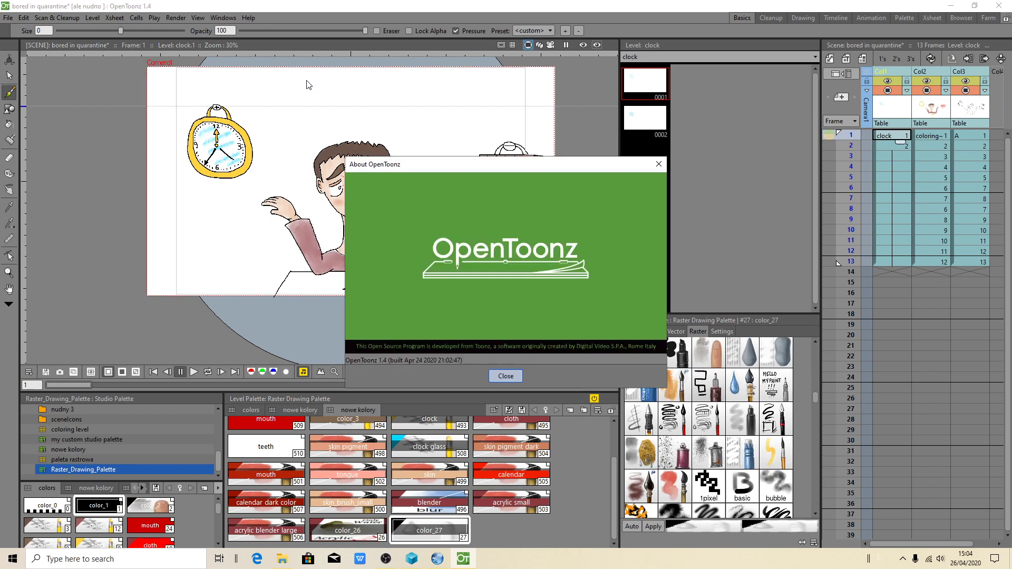
pyautogui.click(505, 377)
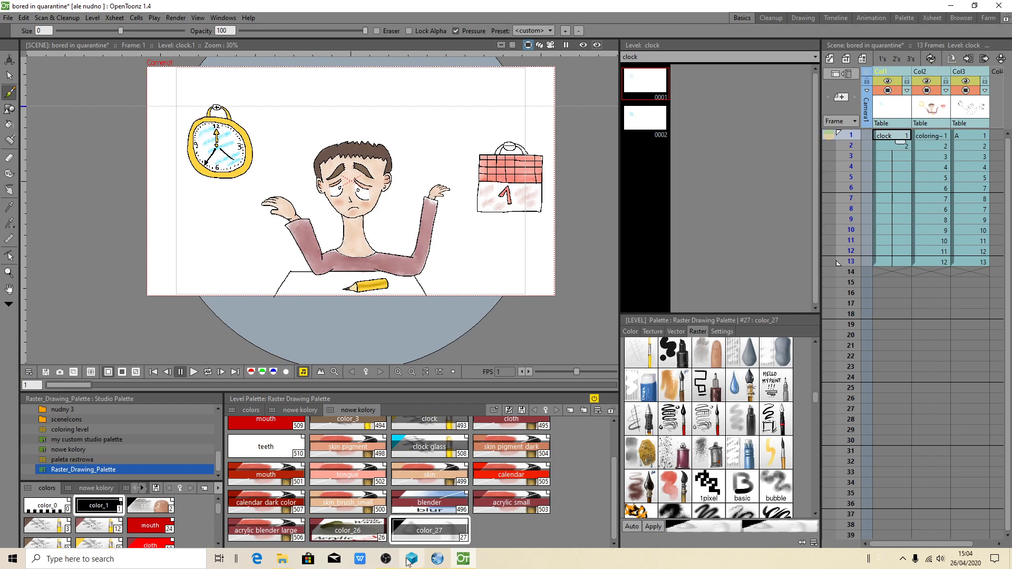
pyautogui.moveTo(386, 559)
pyautogui.click(386, 510)
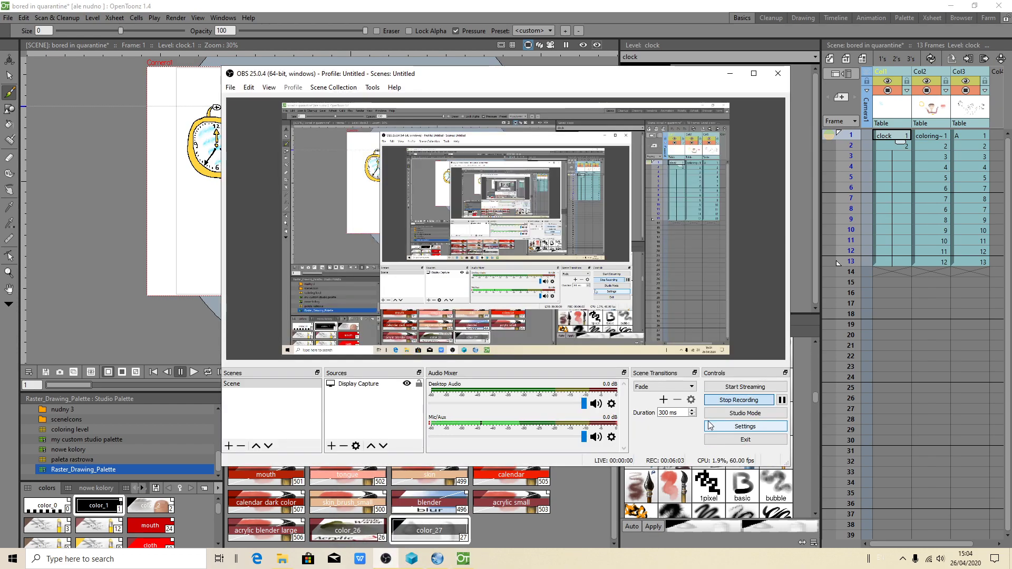